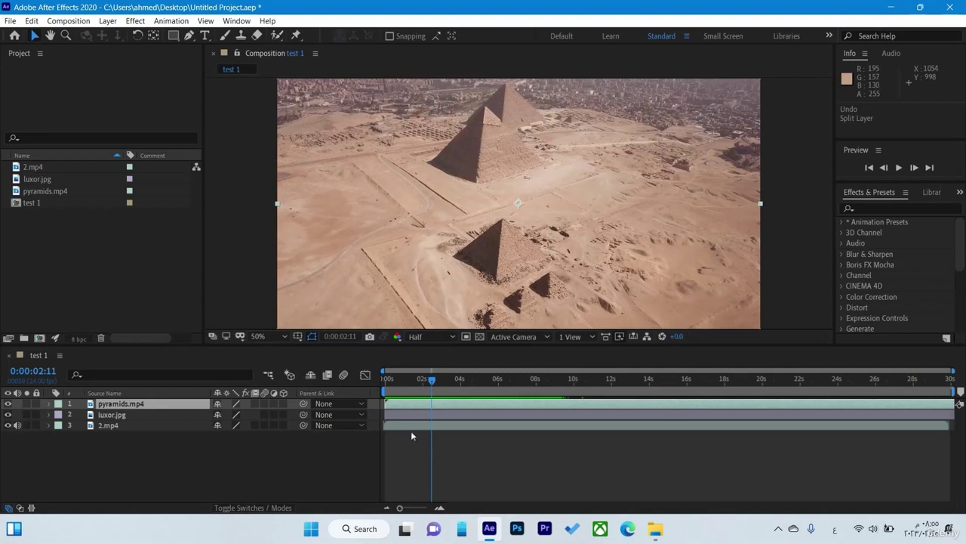
Return the playhead to 0:00:00:00 and select the pyramids.mp4 layer.
left_click_drag(432, 382, 362, 390)
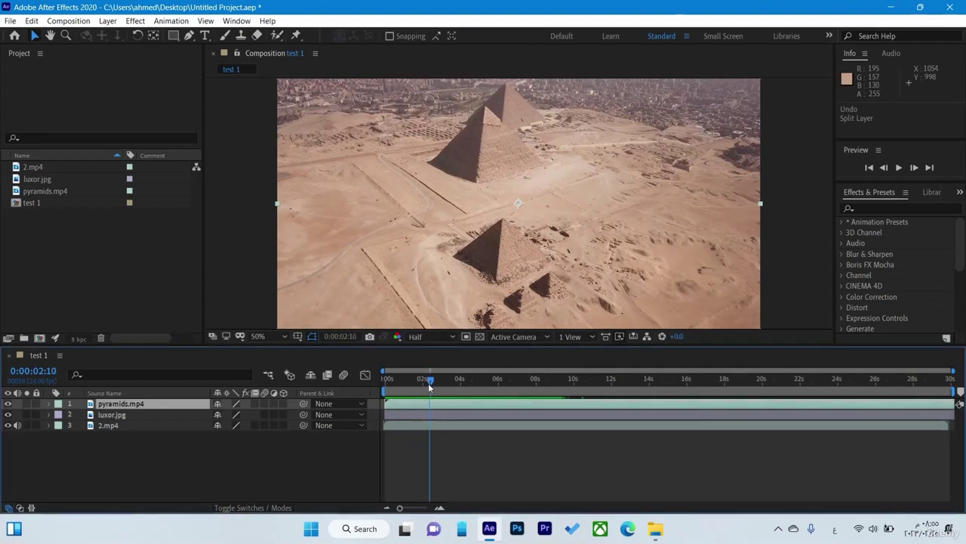
left_click(403, 401)
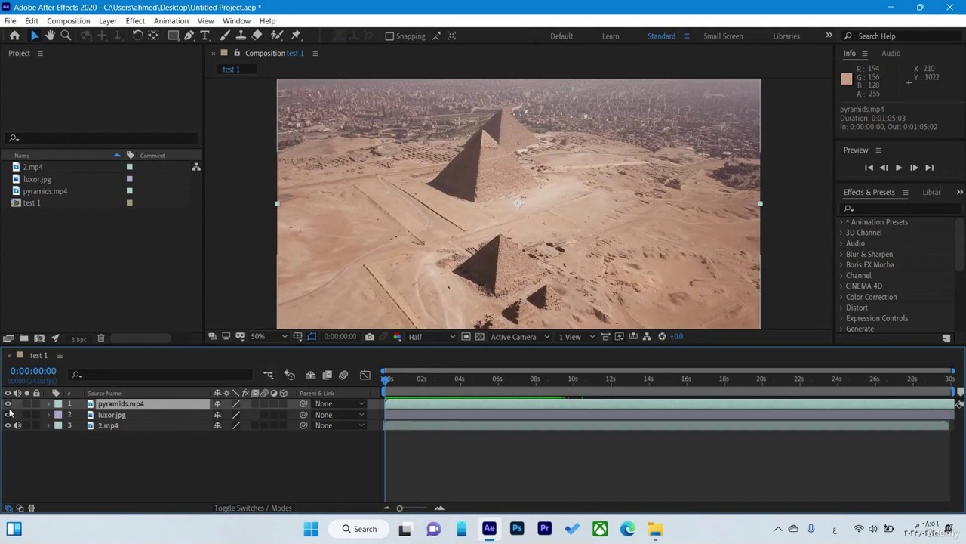
left_click(126, 428)
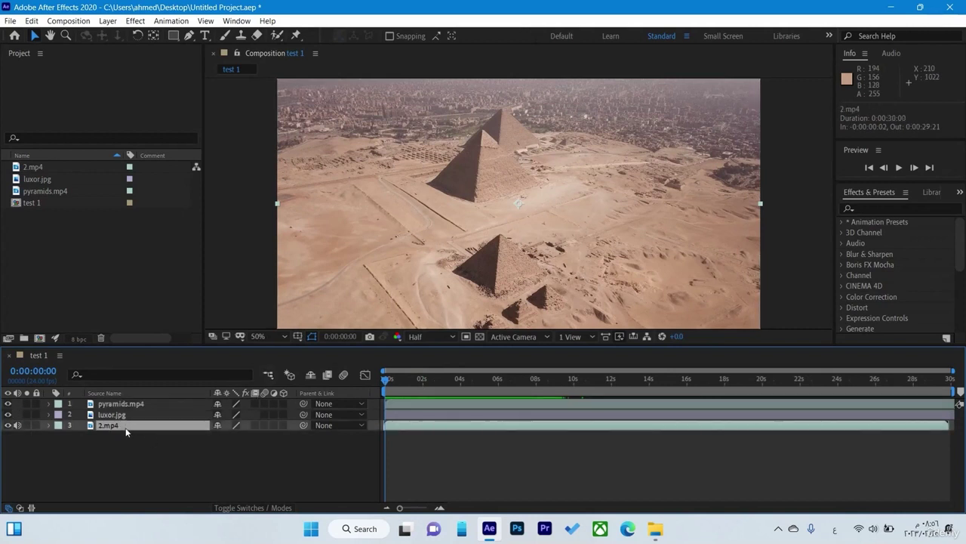
left_click(406, 405)
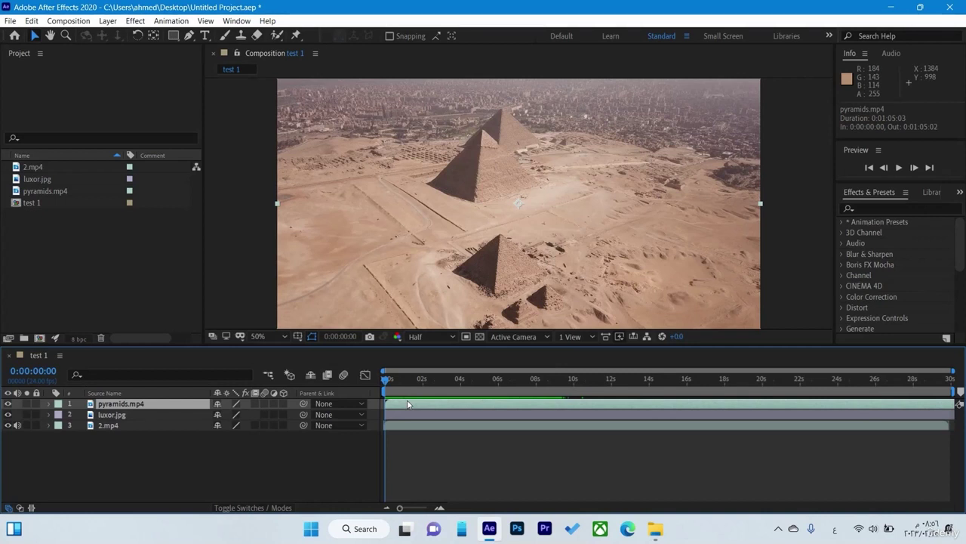
Duplicate pyramids.mp4 and shift the copy two frames earlier in time.
key("ctrl+d")
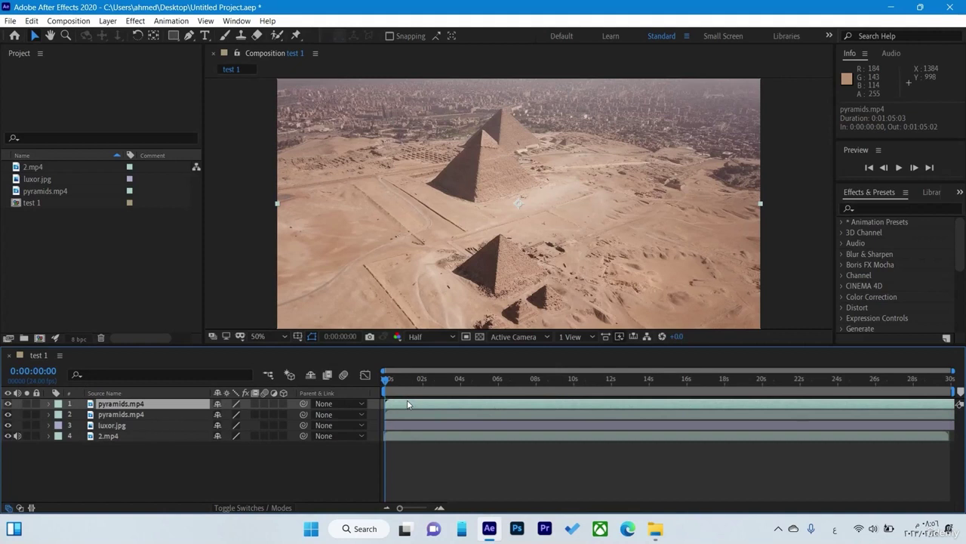
left_click(406, 417)
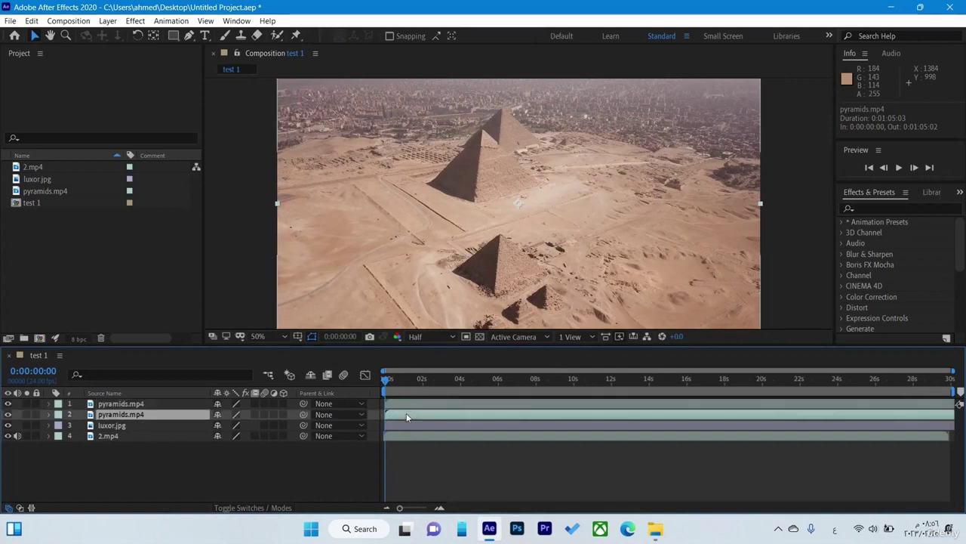
left_click_drag(406, 417, 412, 413)
mouse_move(412, 413)
left_mouse_down()
mouse_move(401, 422)
mouse_move(414, 417)
left_mouse_up()
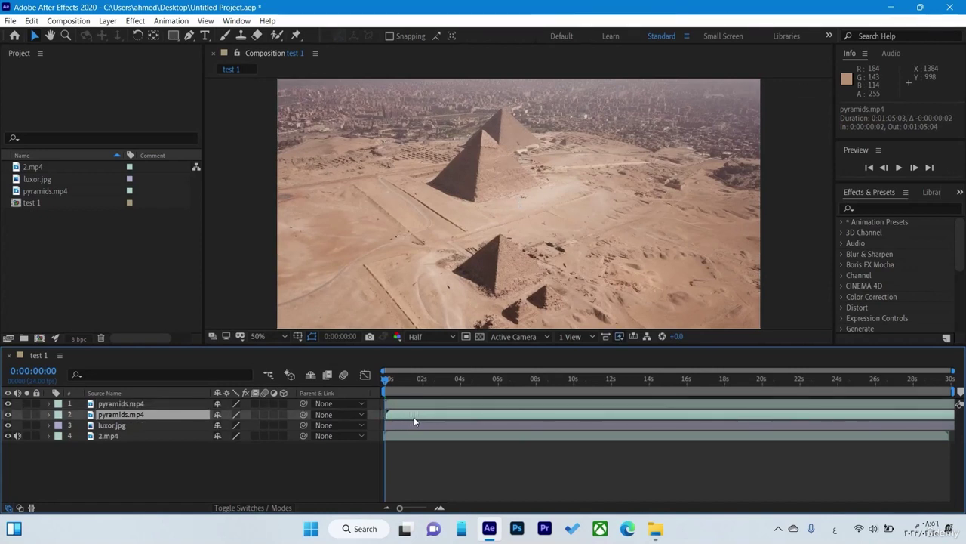
Hide the top pyramids.mp4 layer and select the second pyramids.mp4 layer.
left_click(106, 426)
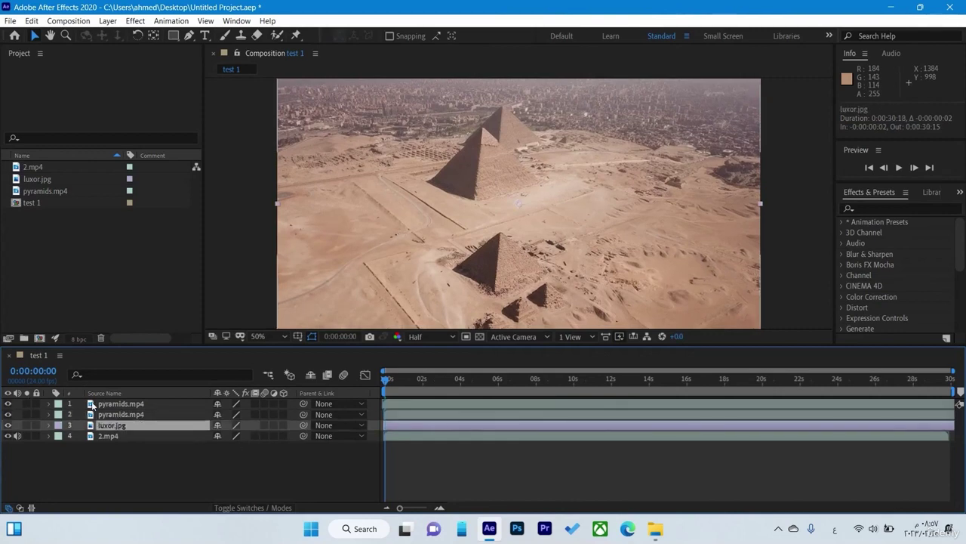
left_click(9, 404)
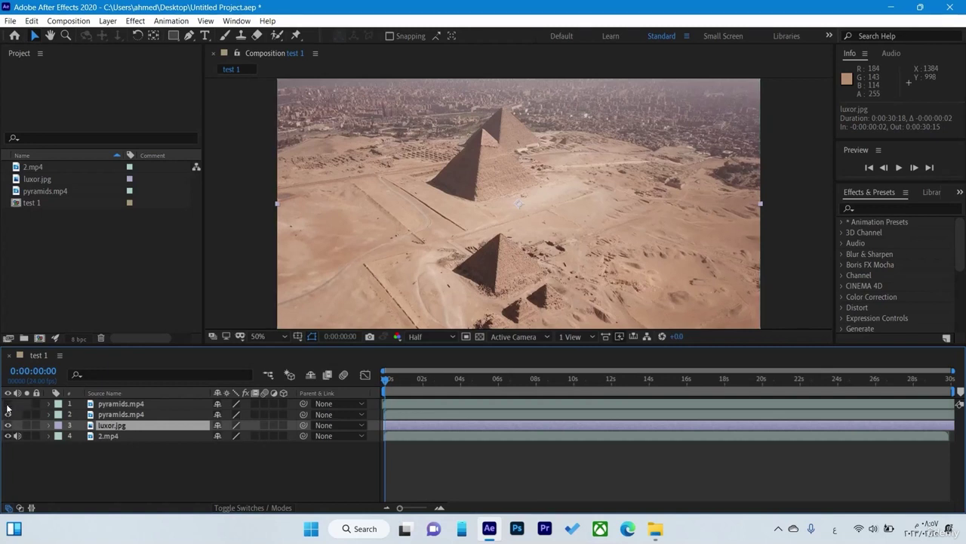
left_click(127, 415)
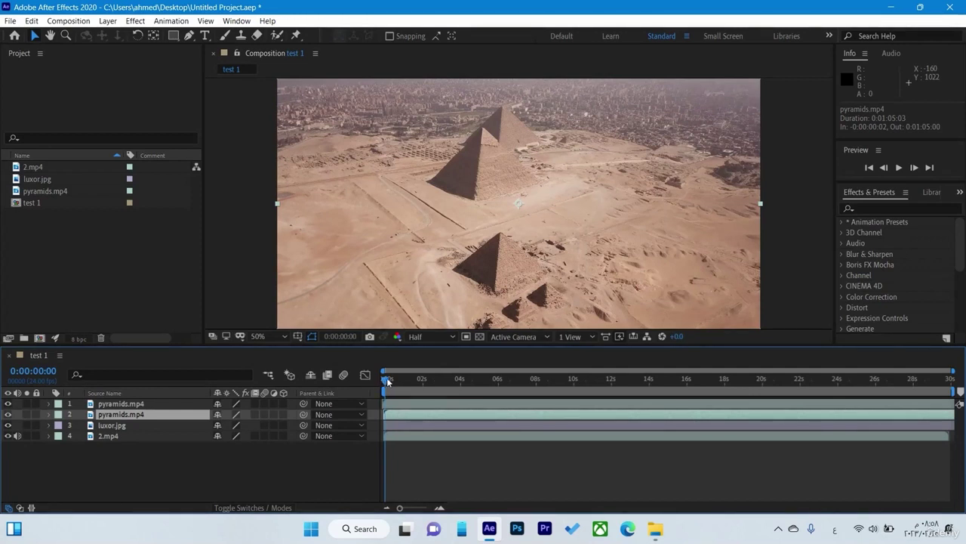
Split the second pyramids.mp4 layer at 0:00:03:23 and select both resulting pieces.
left_click_drag(387, 381, 461, 387)
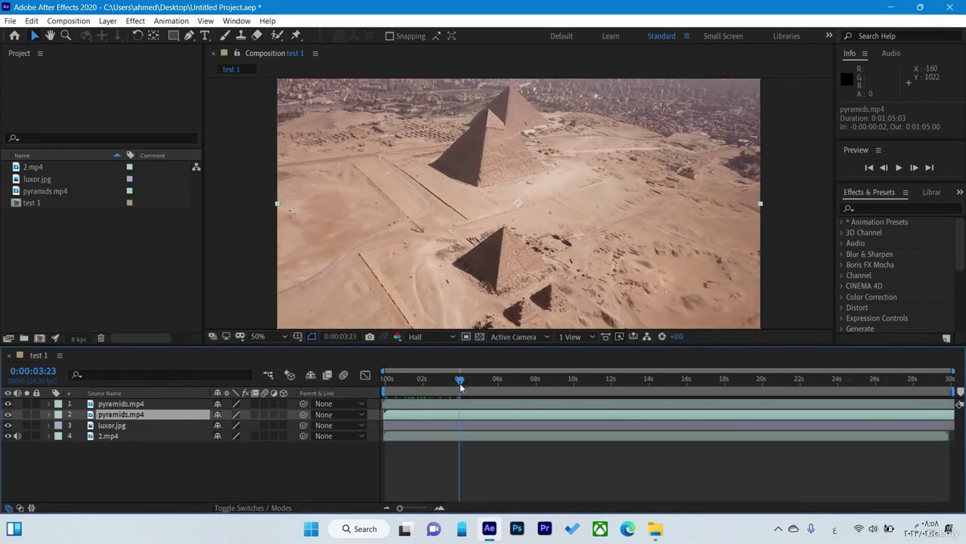
left_click(463, 414)
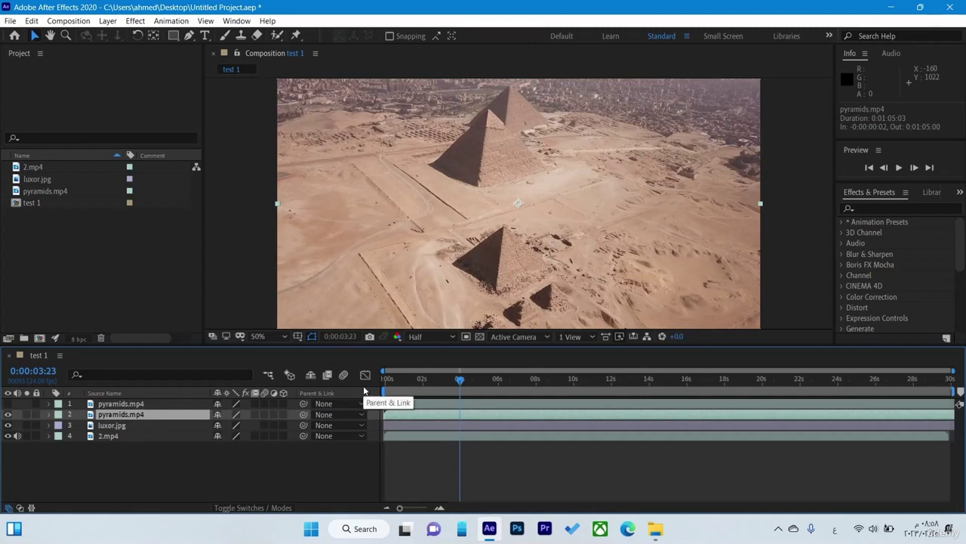
key("ctrl+shift+d")
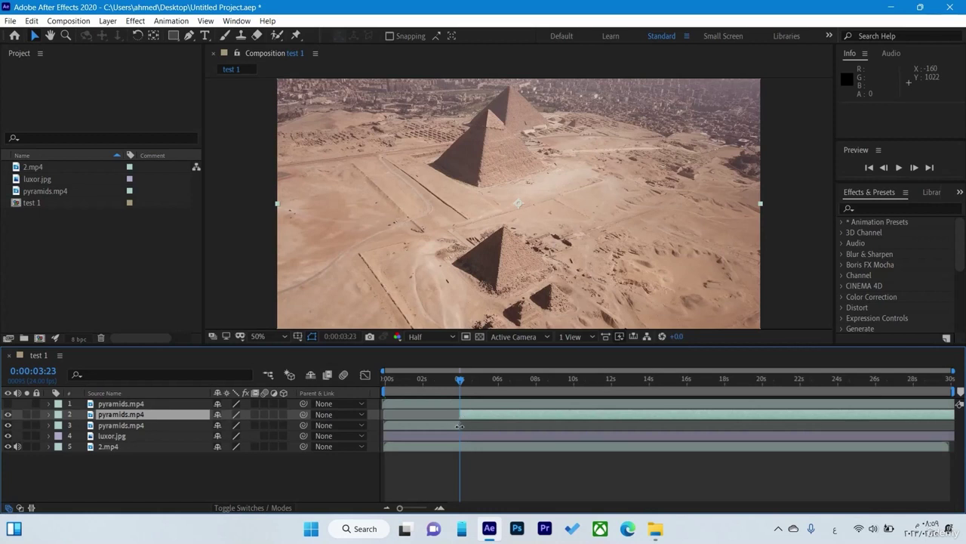
left_click(444, 427)
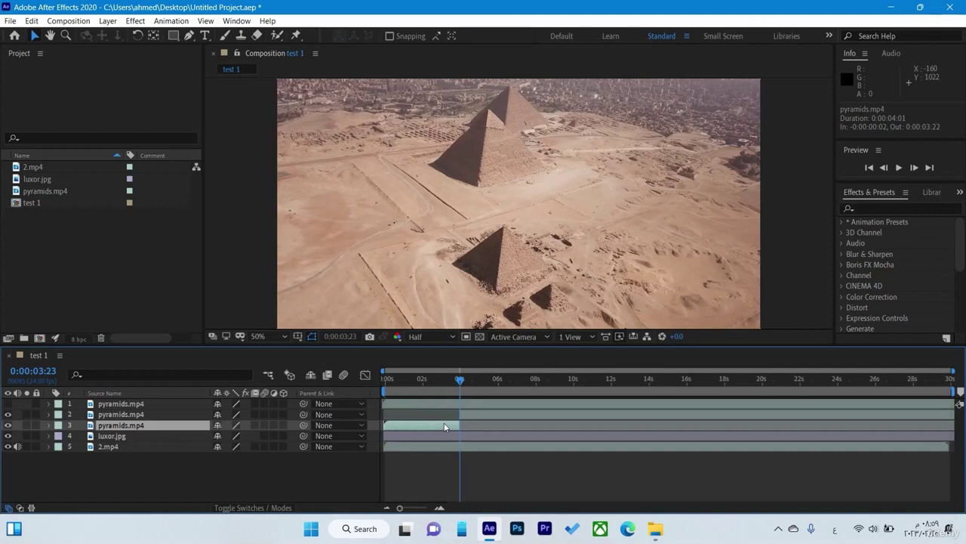
left_click(469, 416)
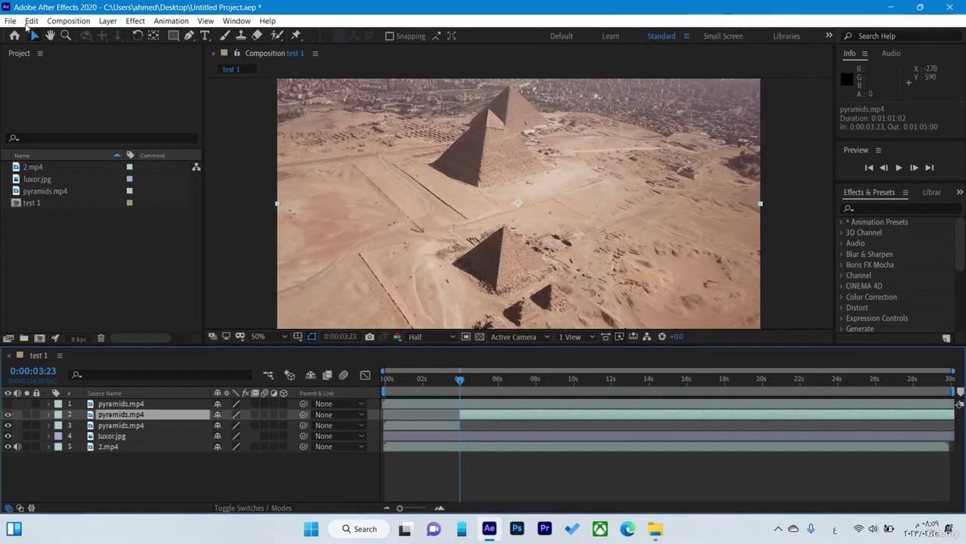
left_click(31, 21)
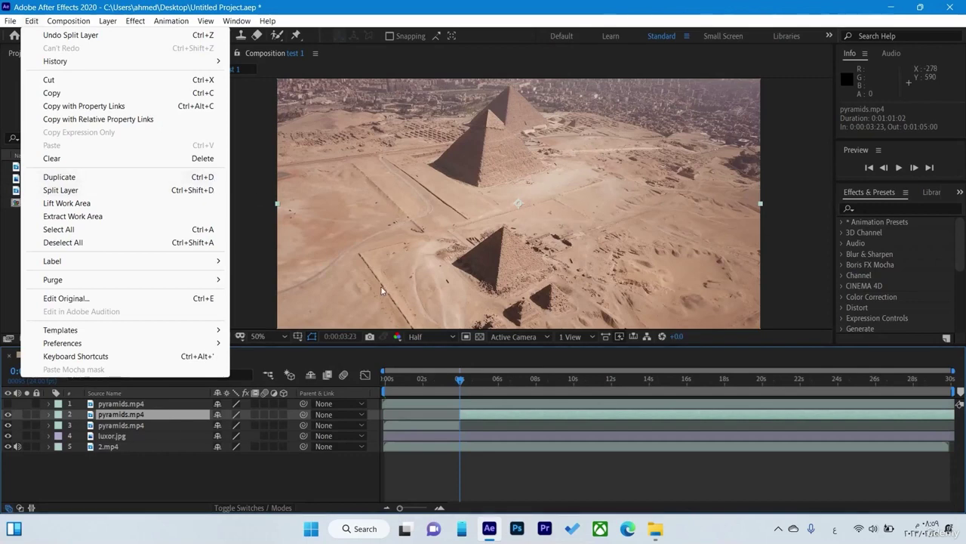
Undo the layer split and the pyramids.mp4 duplication.
left_click(455, 382)
key("ctrl+z")
key("ctrl+z")
key("Home")
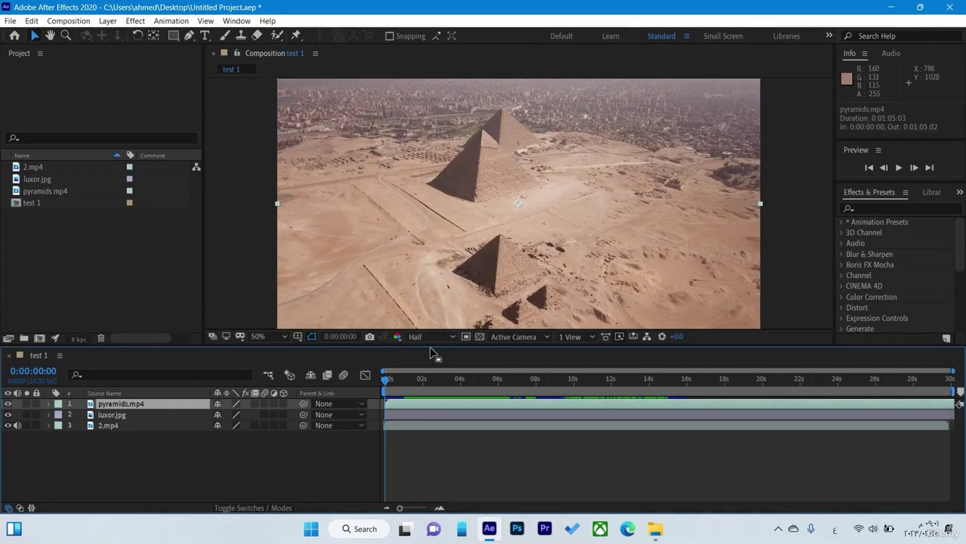
Preview the composition, then stop playback back at 0:00:00:00.
key("space")
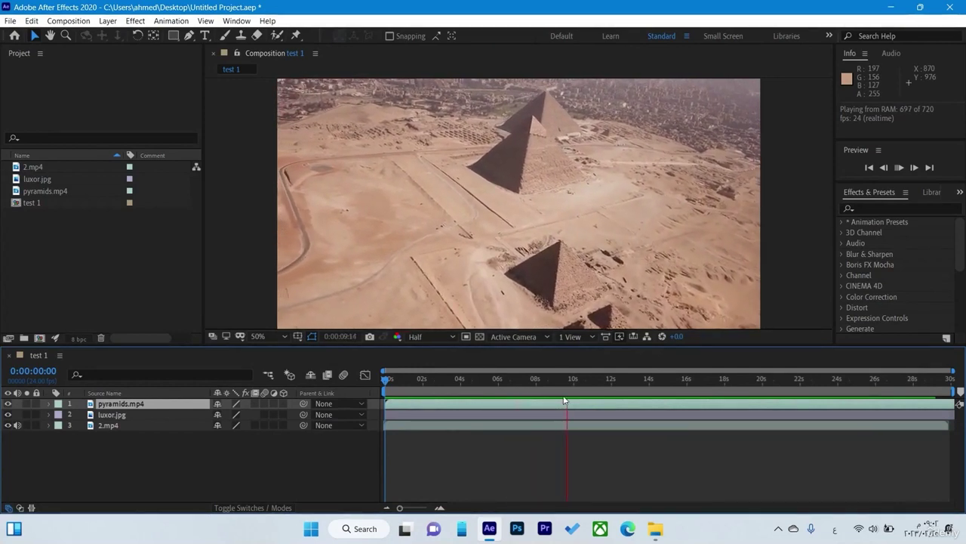
left_click(566, 379)
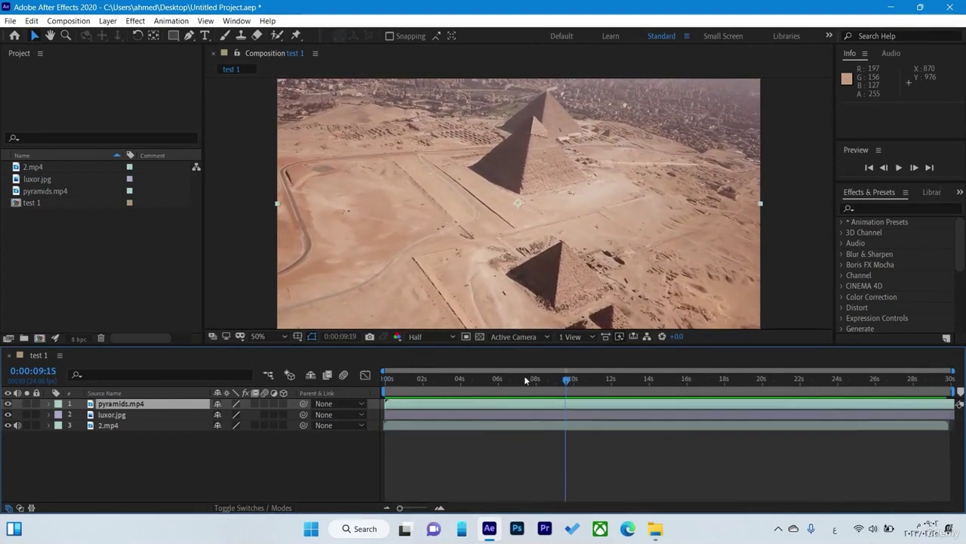
key("space")
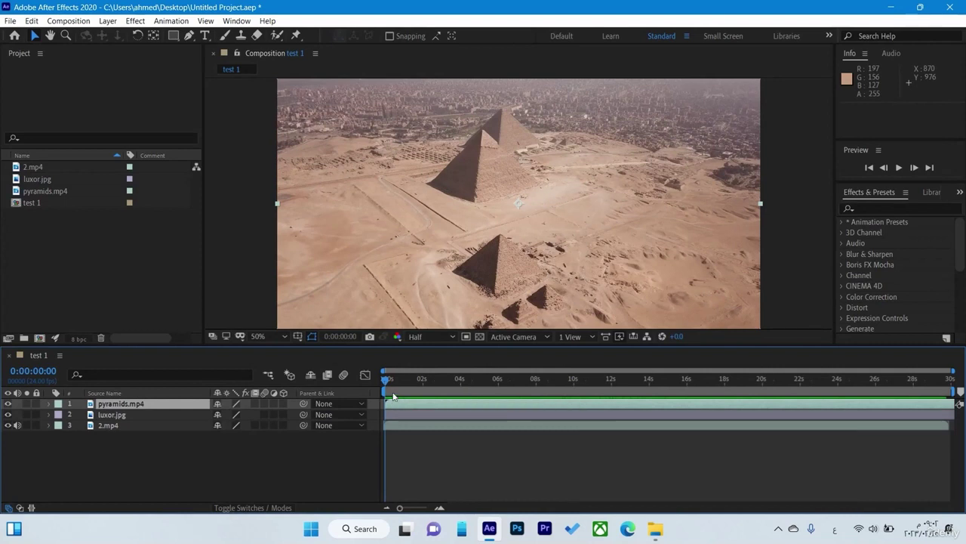
Stop the preview at 0:00:04:04 and time-stretch pyramids.mp4 with a stretch factor of 20.
key("space")
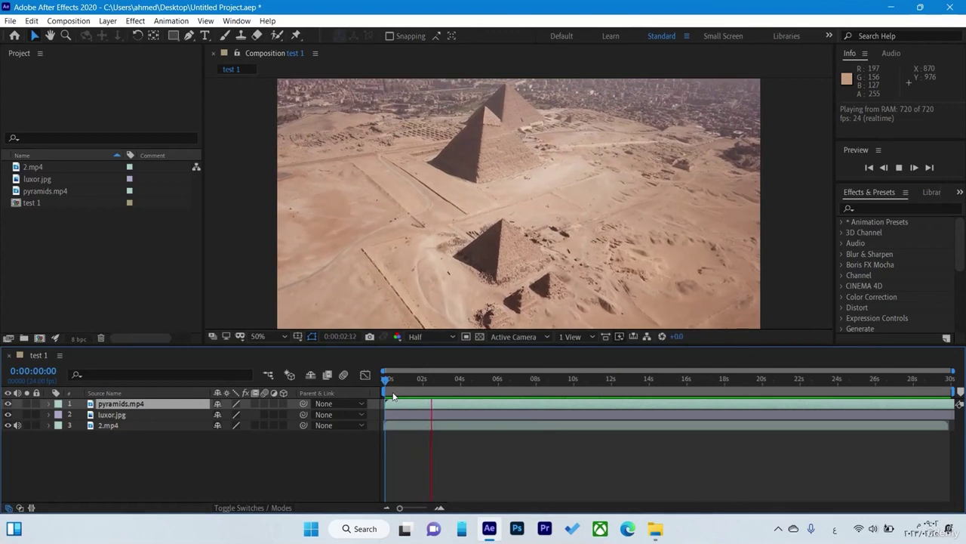
key("space")
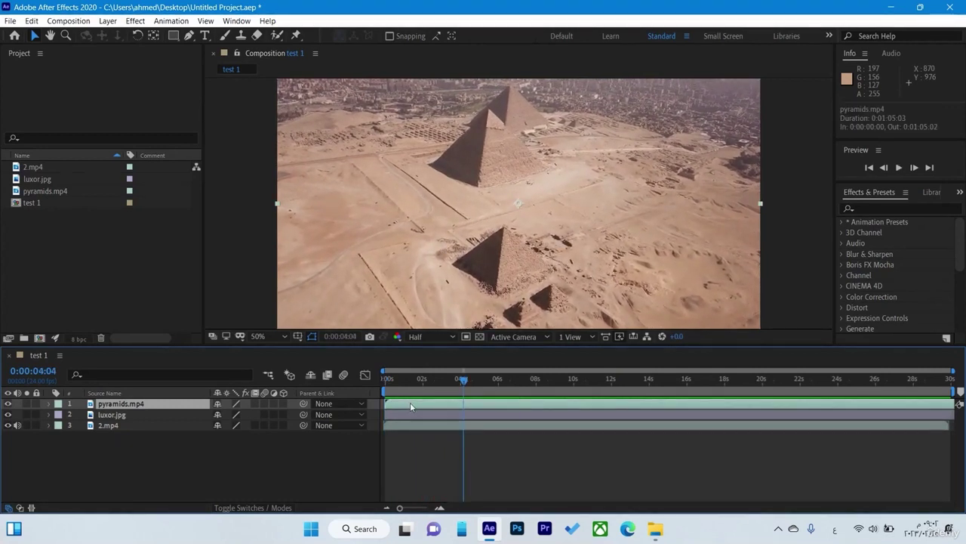
right_click(410, 402)
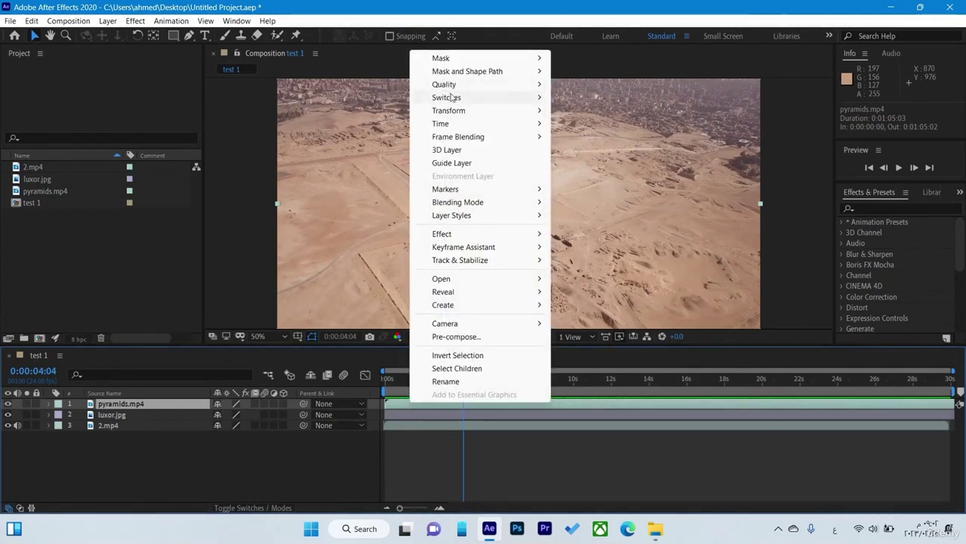
mouse_move(470, 126)
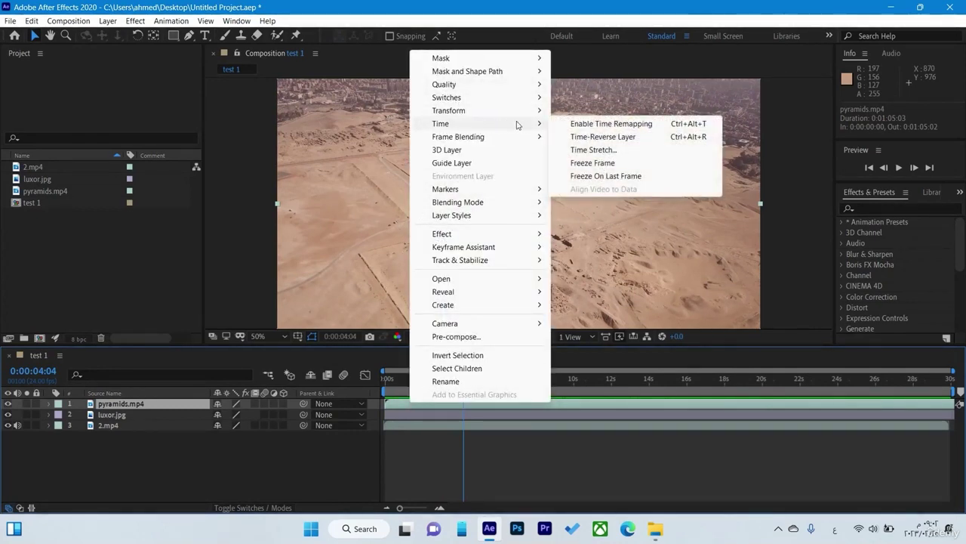
left_click(593, 150)
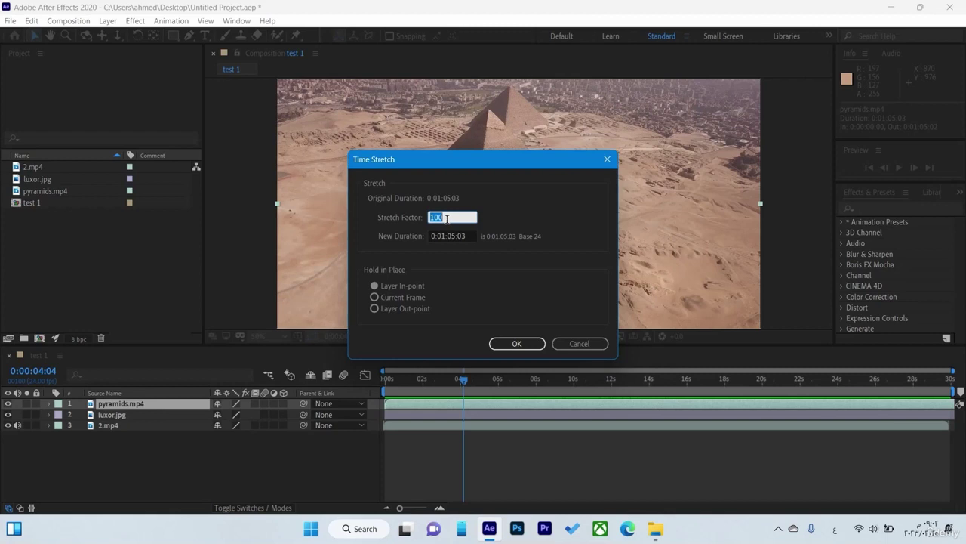
key("BackSpace")
type("0")
left_click(515, 343)
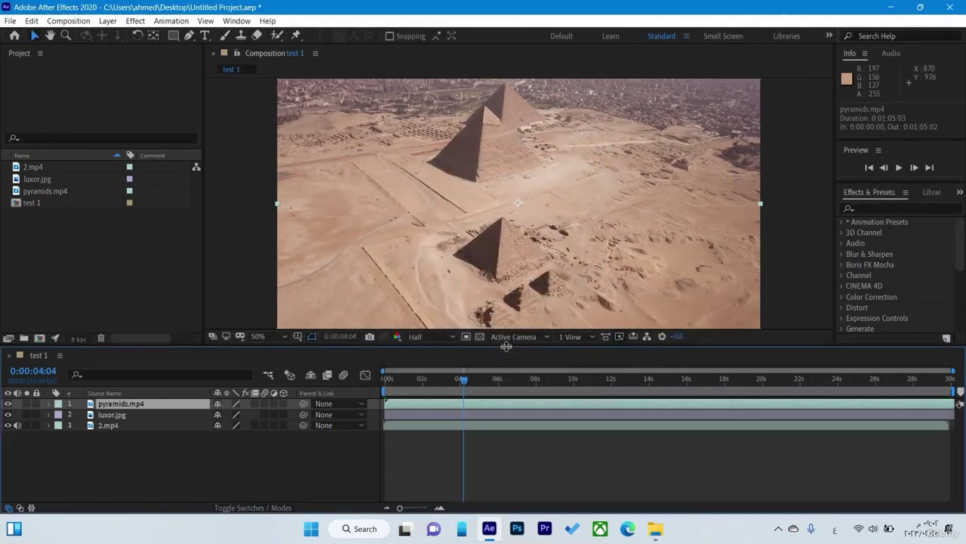
Split the stretched pyramids.mp4 layer at 0:00:04:03 and select each resulting piece.
key("space")
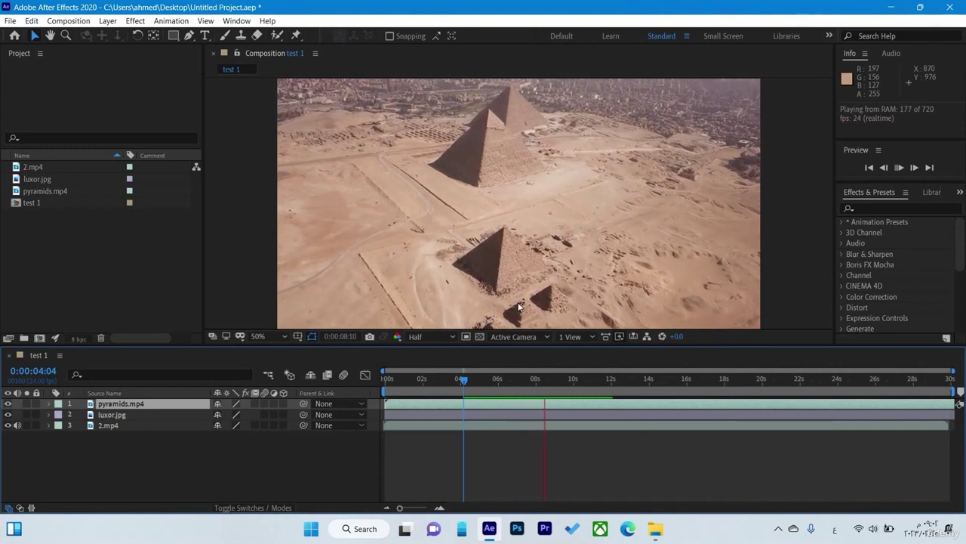
mouse_move(461, 378)
left_mouse_down()
mouse_move(462, 367)
mouse_move(466, 403)
left_mouse_up()
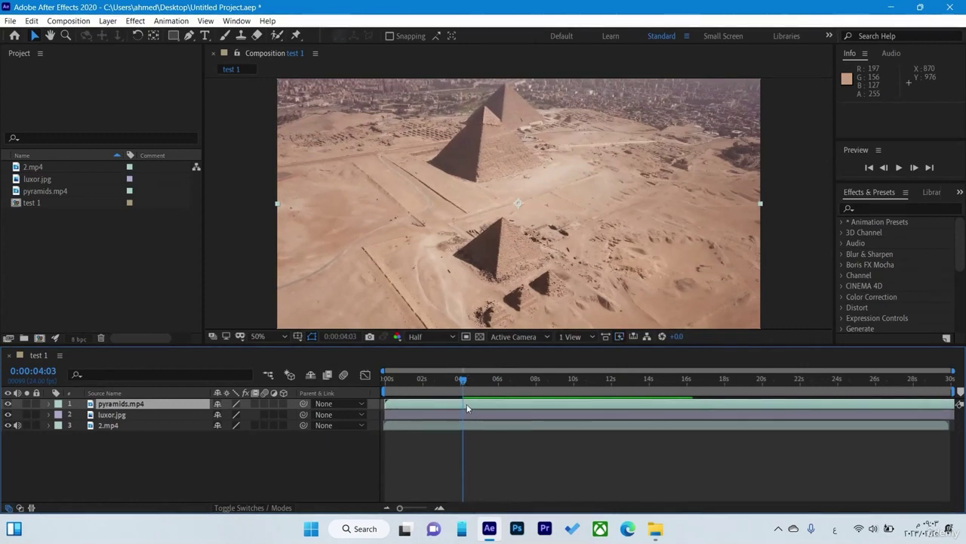
key("ctrl+shift+d")
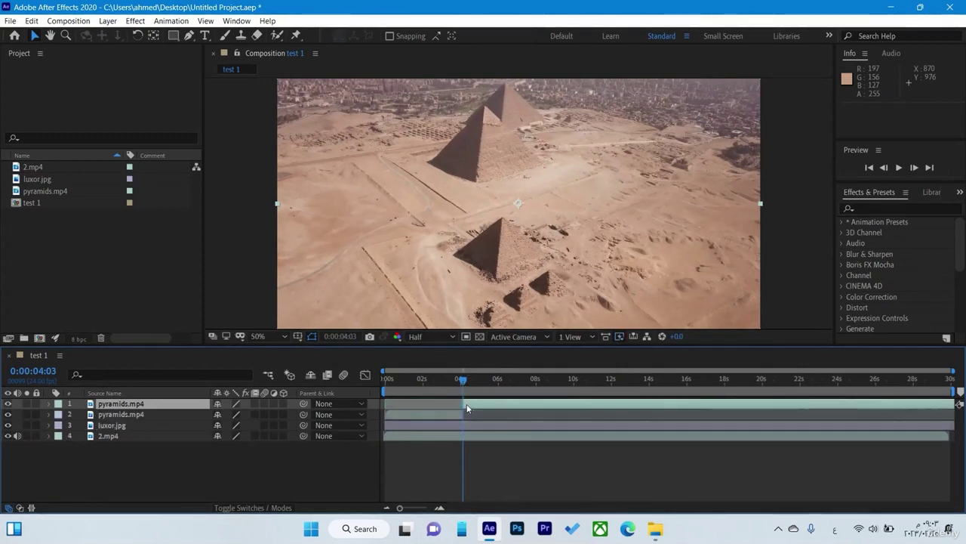
left_click_drag(451, 381, 437, 380)
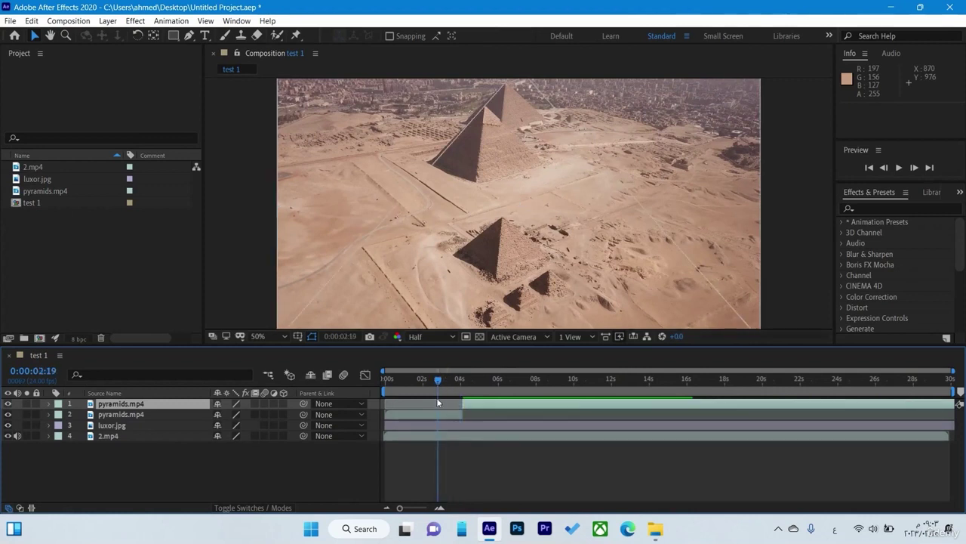
left_click(445, 414)
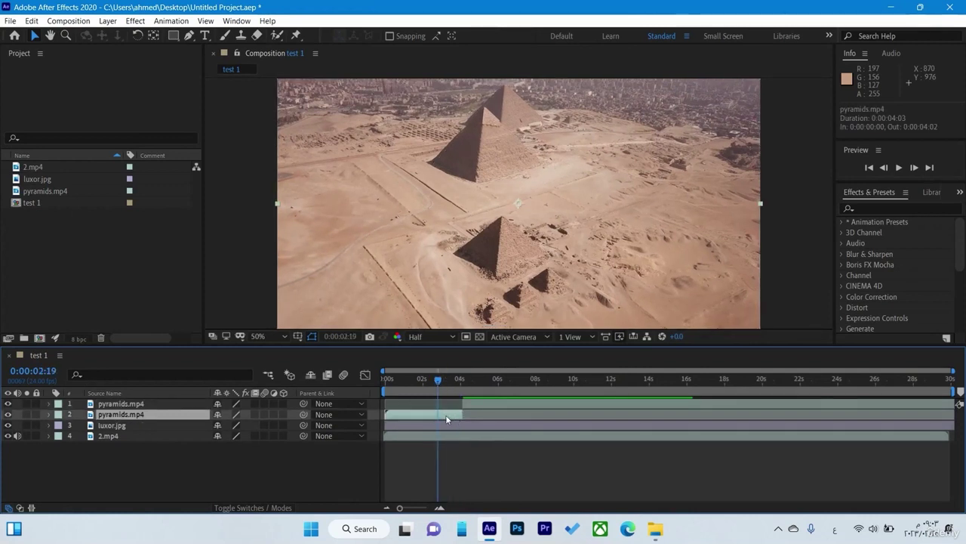
left_click_drag(439, 381, 464, 380)
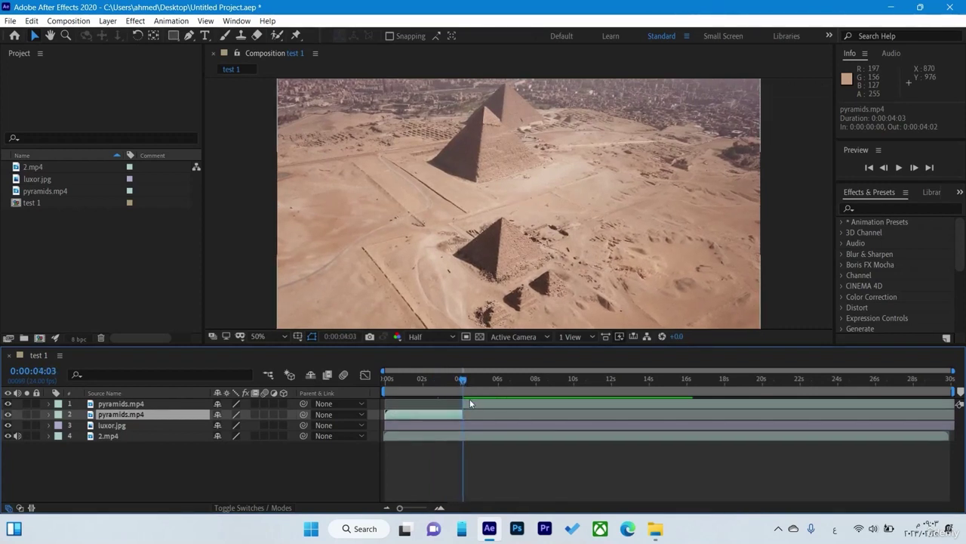
left_click(468, 404)
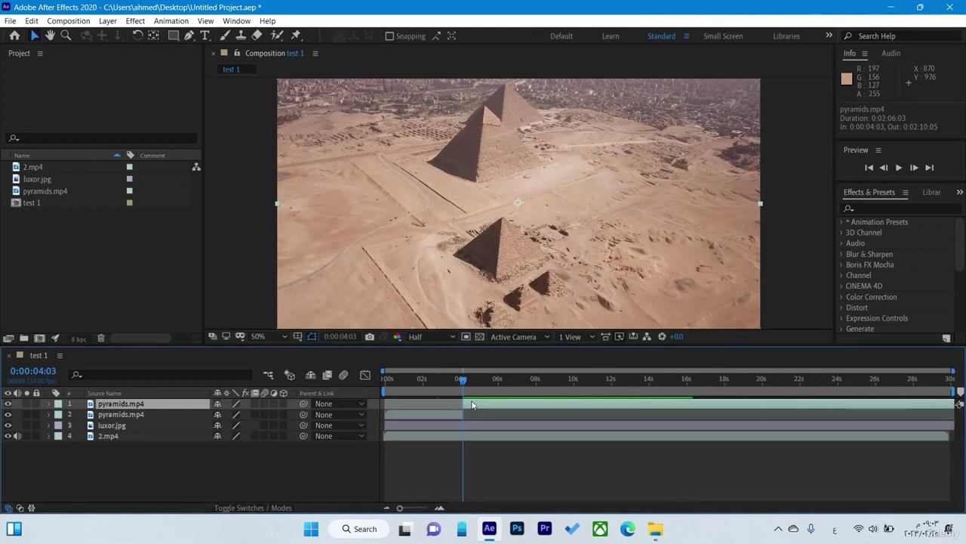
Time-stretch the second pyramids.mp4 part back to a 100% stretch factor.
right_click(472, 406)
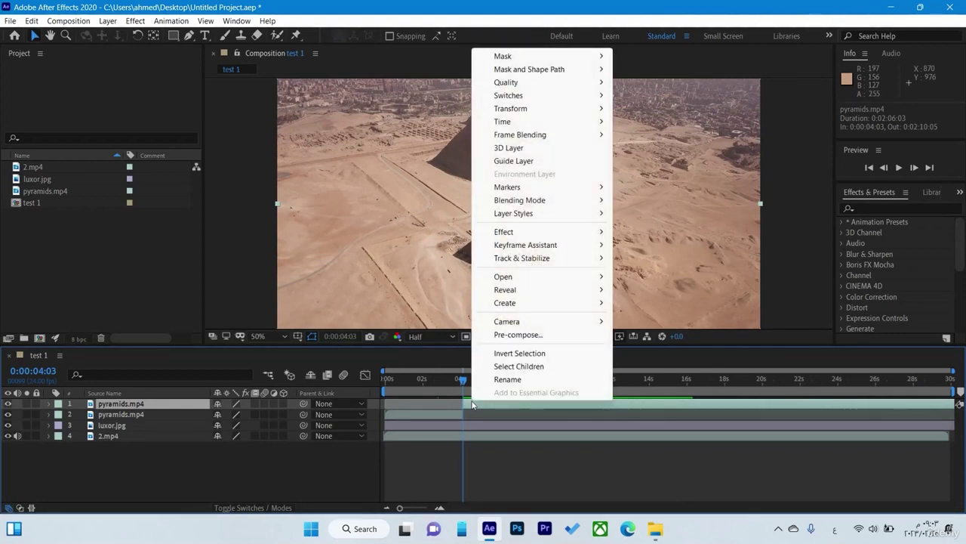
mouse_move(540, 120)
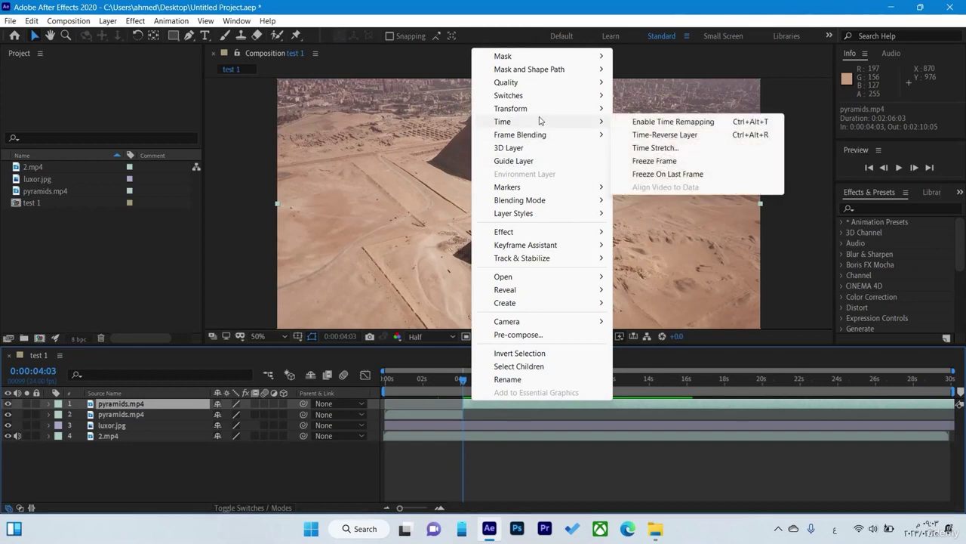
left_click(642, 147)
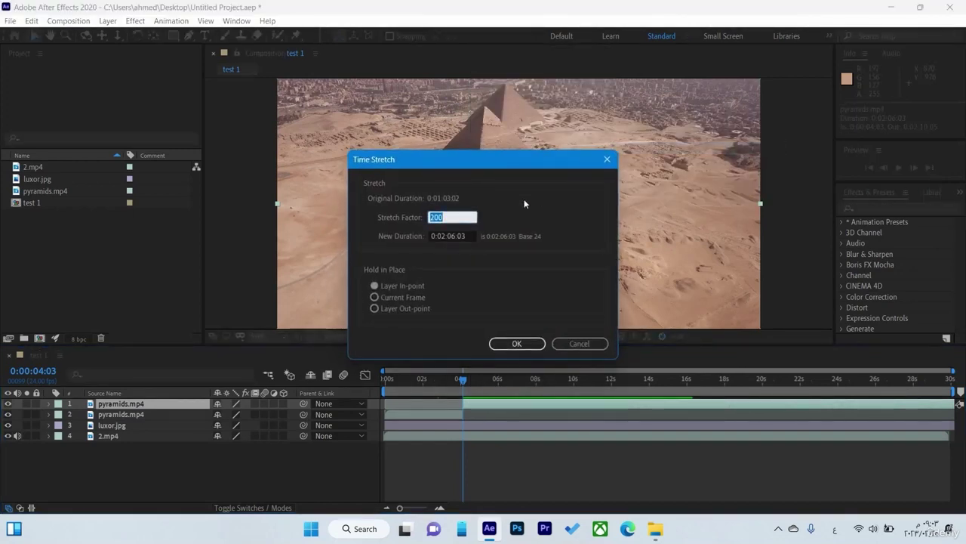
type("1")
type("1")
type("00")
left_click(502, 344)
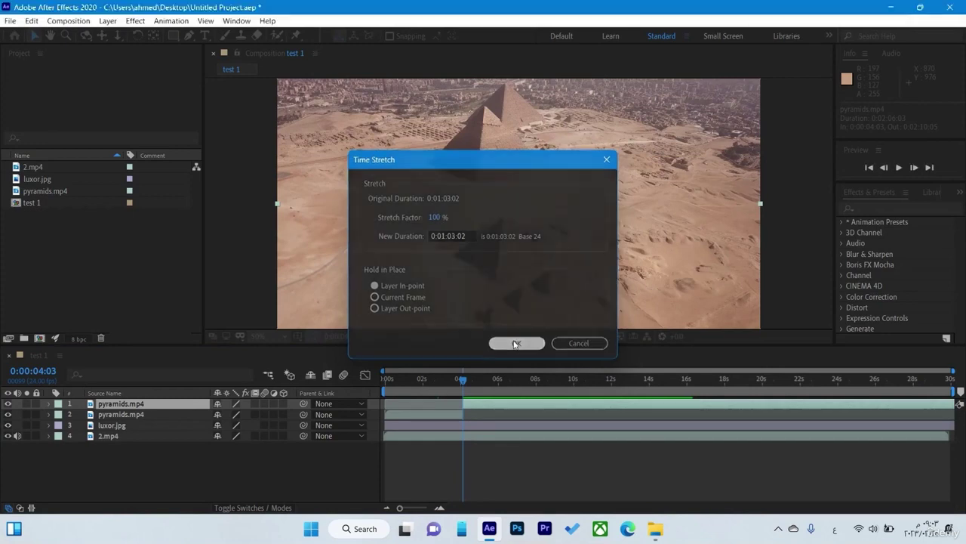
Preview, stop at 0:00:08:02, and split the top pyramids layer there.
left_click_drag(464, 384, 442, 384)
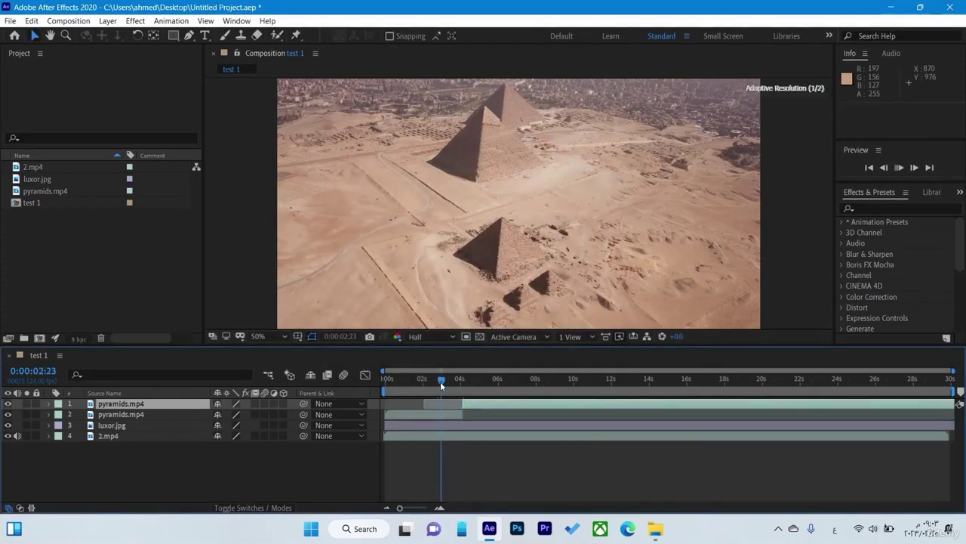
key("space")
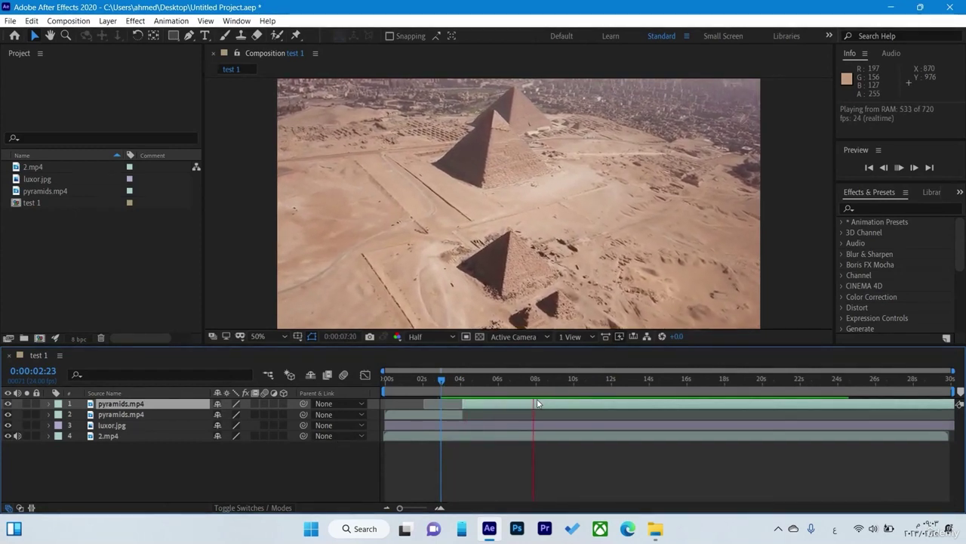
key("space")
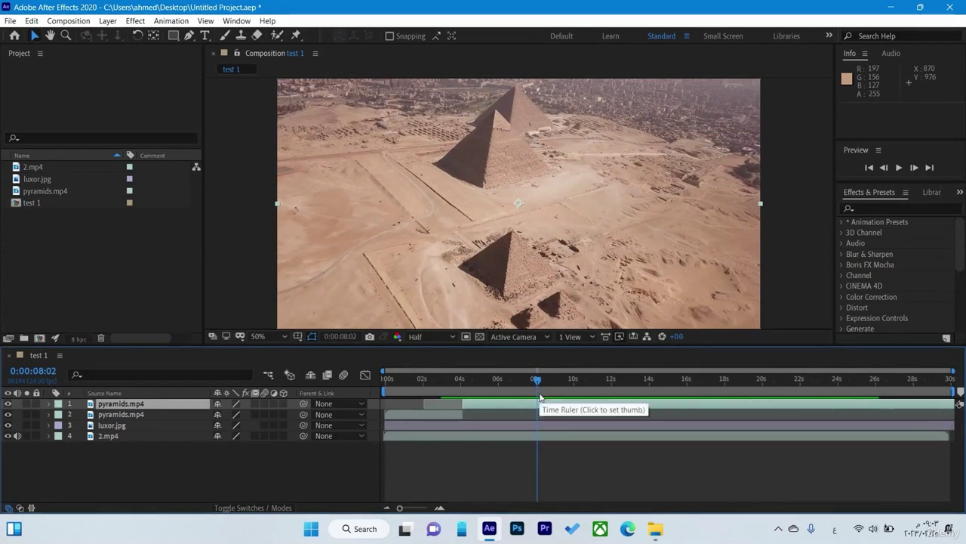
key("ctrl+shift+d")
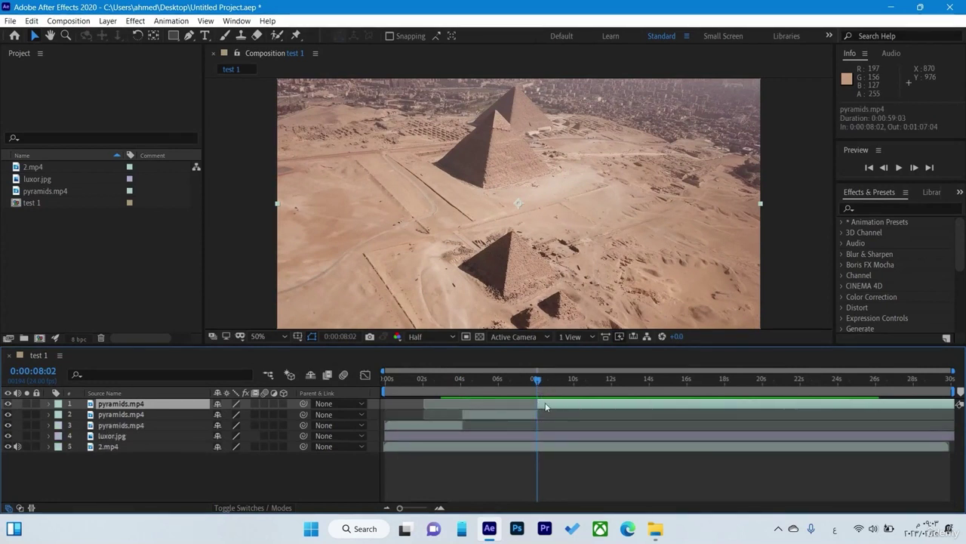
right_click(545, 408)
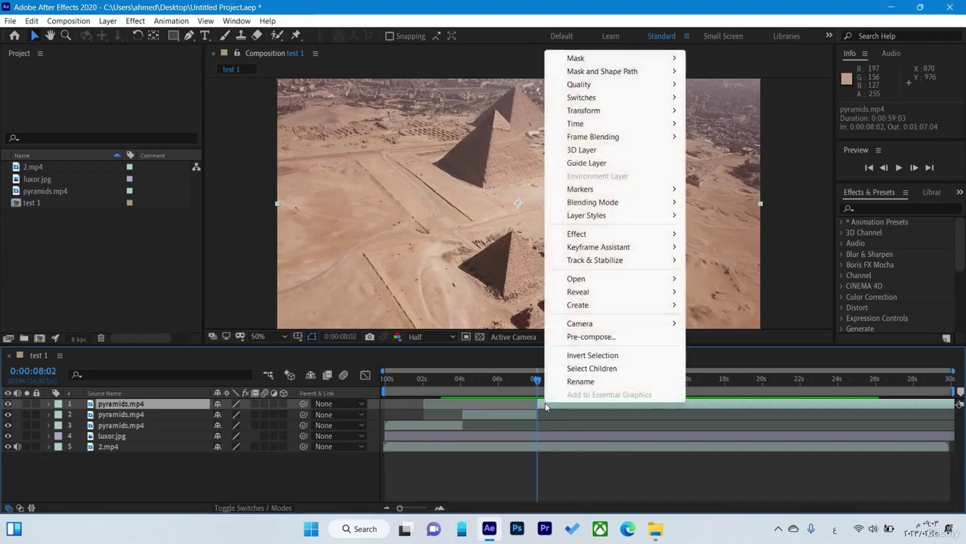
mouse_move(624, 128)
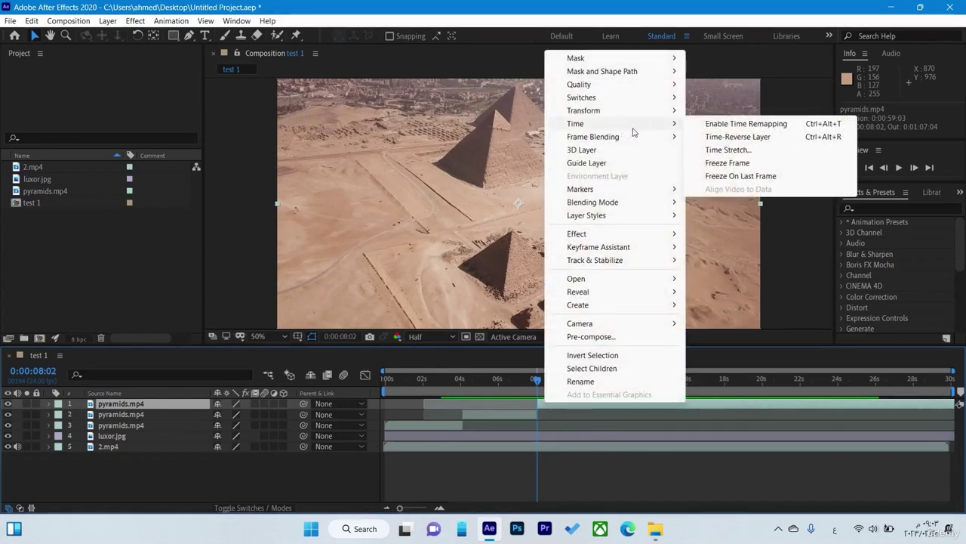
Time-stretch the newest pyramids.mp4 piece with a stretch factor of 20.
left_click(745, 150)
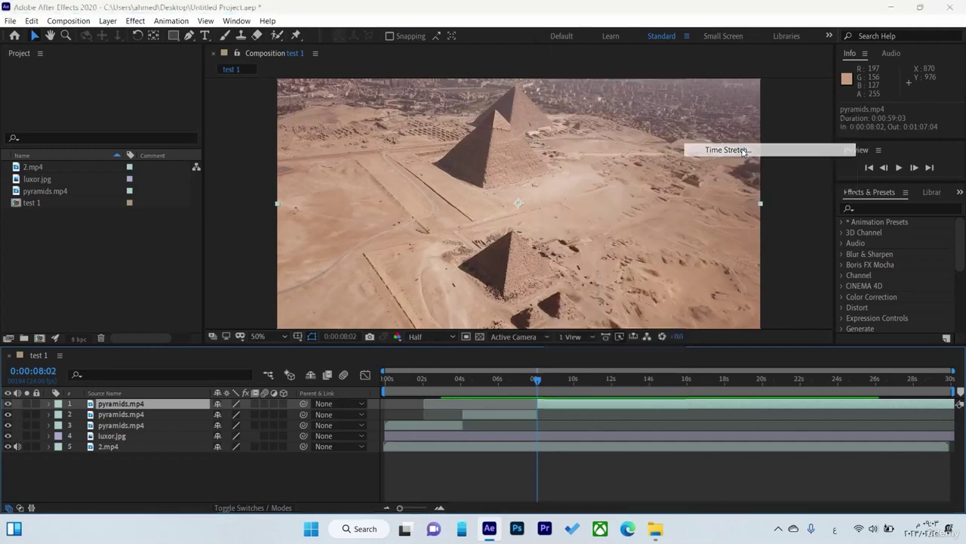
key("BackSpace")
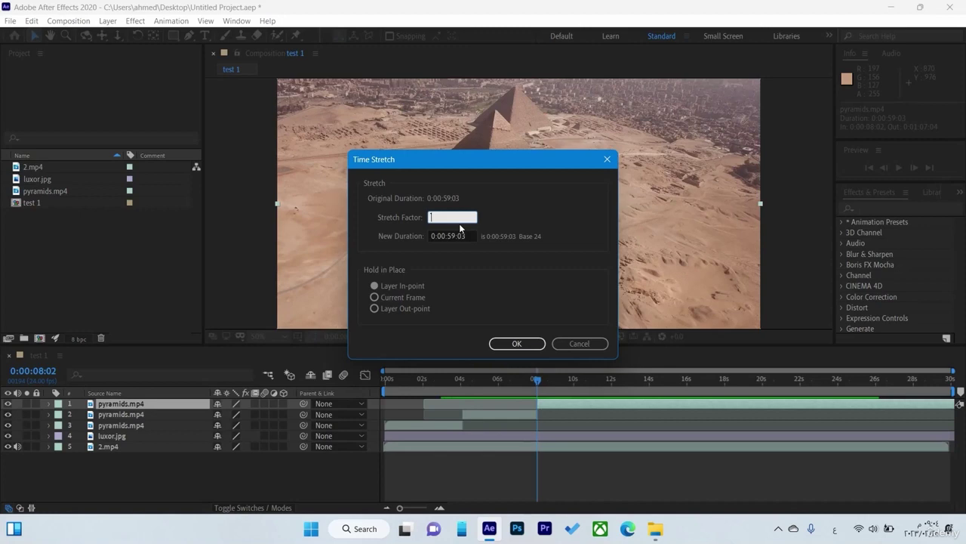
type("20")
left_click(518, 345)
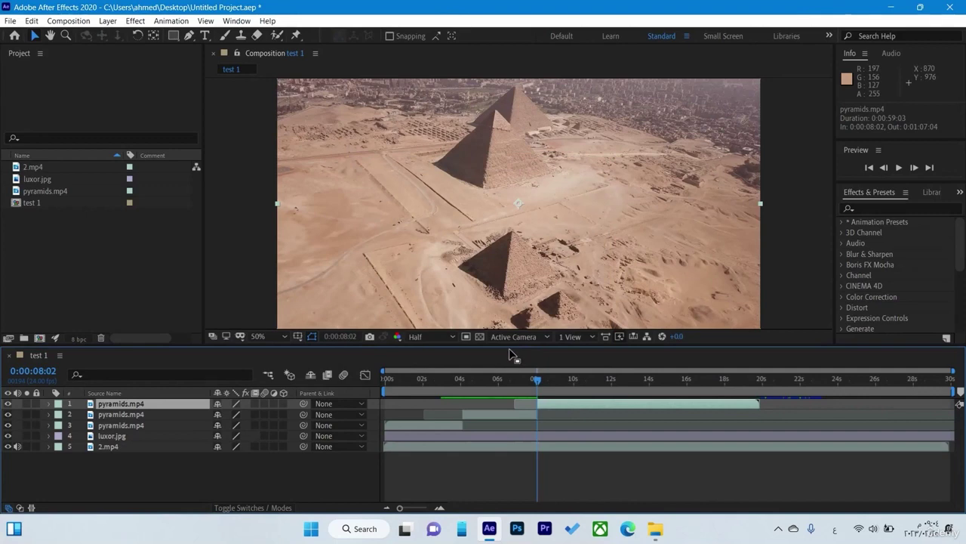
Preview the sped-up piece from about 2 seconds, then nudge the playhead earlier.
key("space")
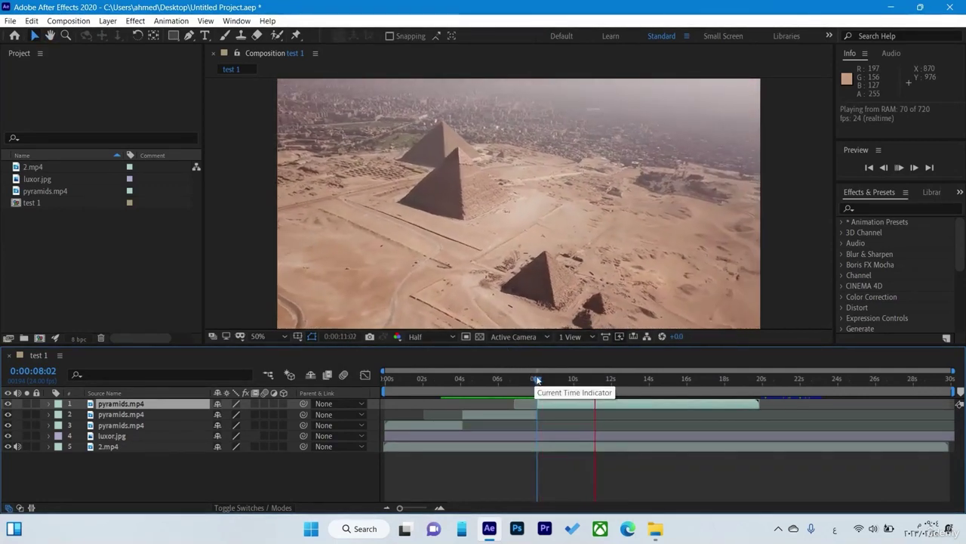
left_click_drag(537, 381, 421, 380)
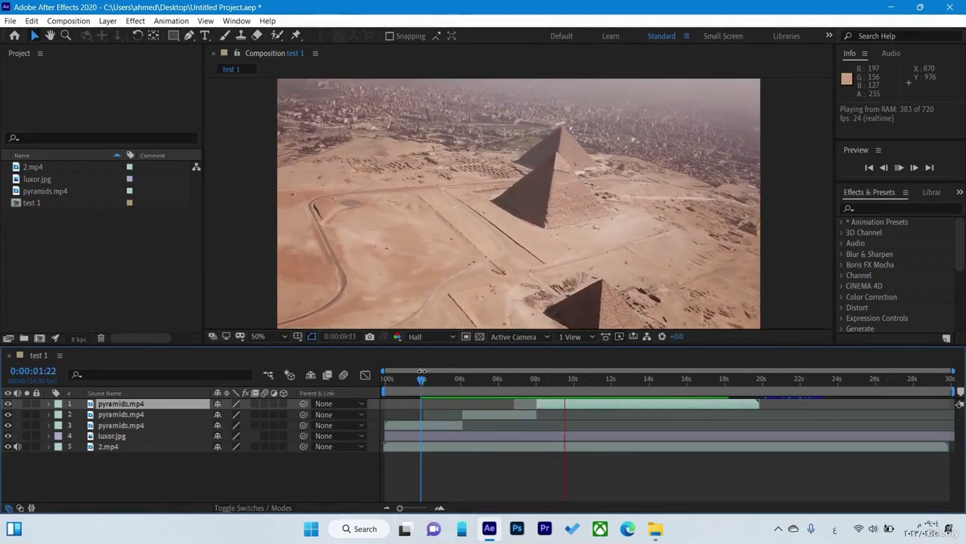
key("space")
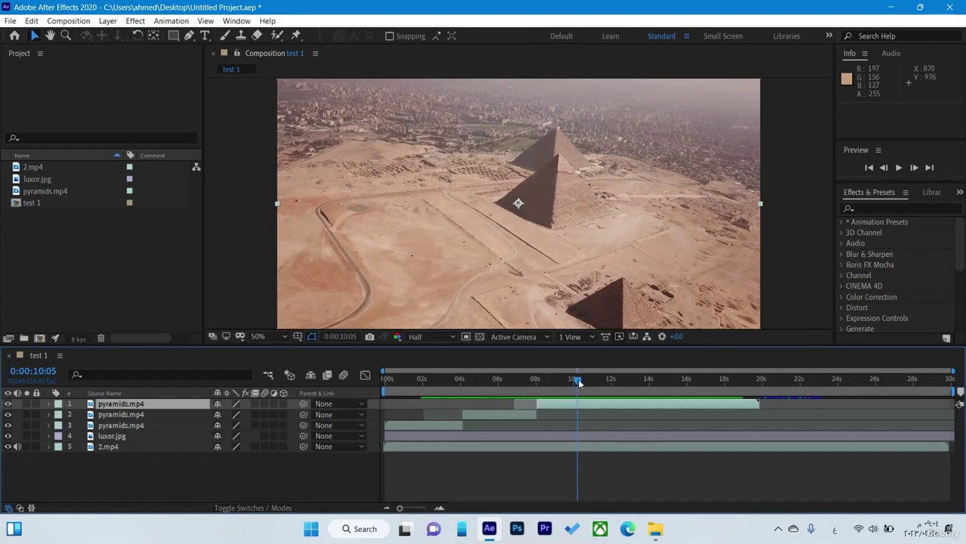
mouse_move(579, 382)
left_mouse_down()
mouse_move(566, 357)
mouse_move(540, 360)
left_mouse_up()
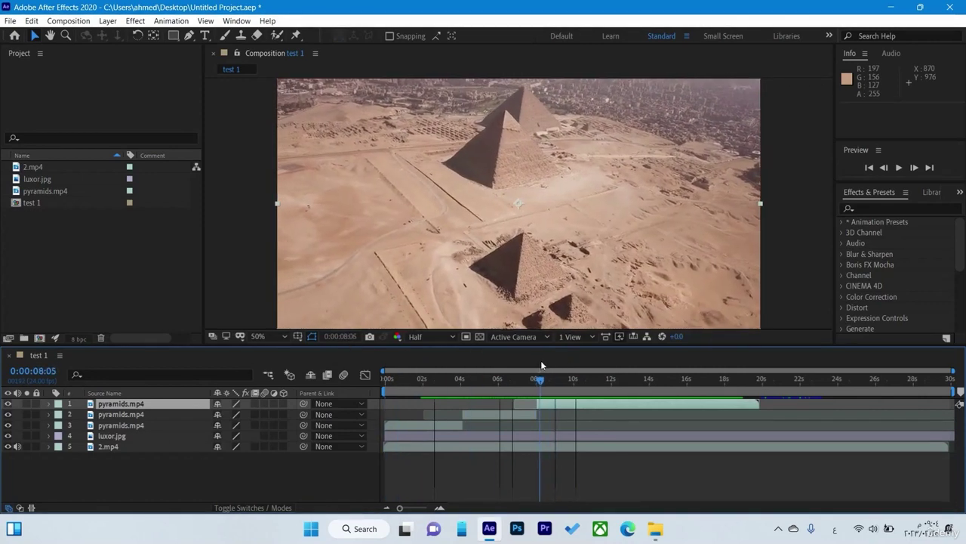
Apply Freeze Frame to the top pyramids layer and preview it from 0:00:07:05.
right_click(562, 406)
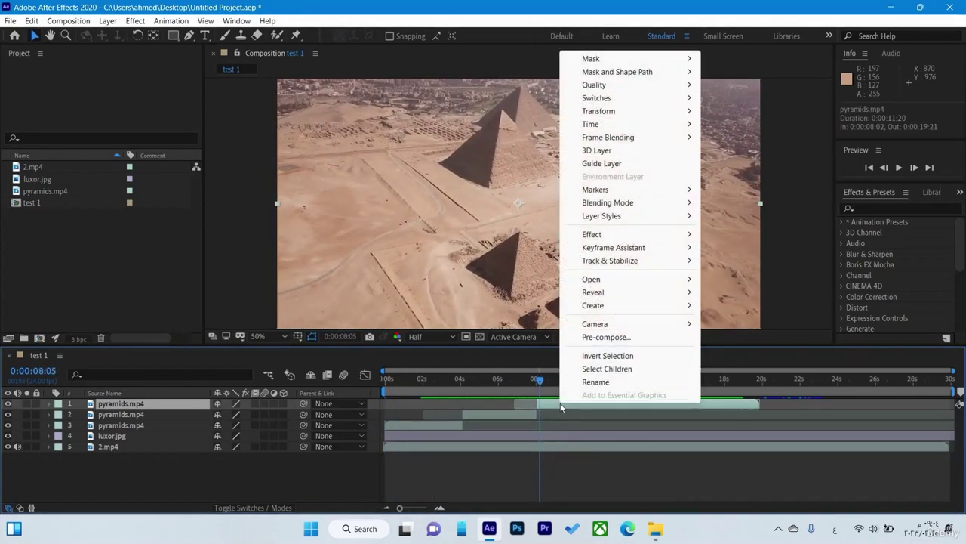
mouse_move(627, 125)
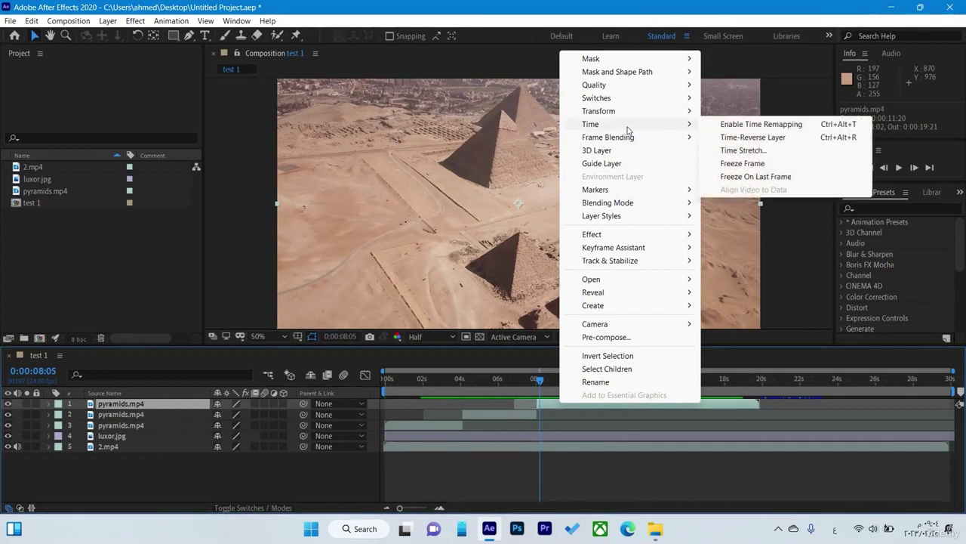
left_click(755, 165)
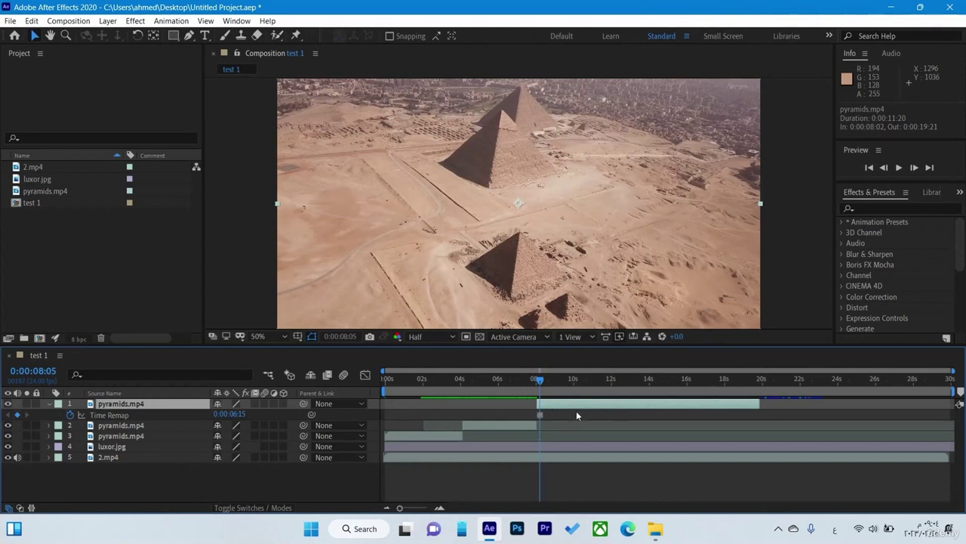
left_click(519, 381)
key("space")
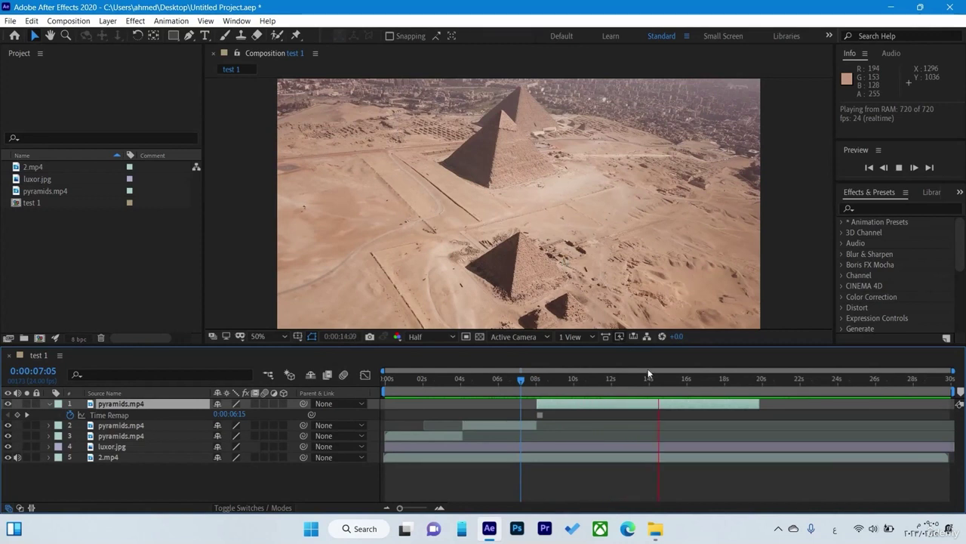
left_click(705, 396)
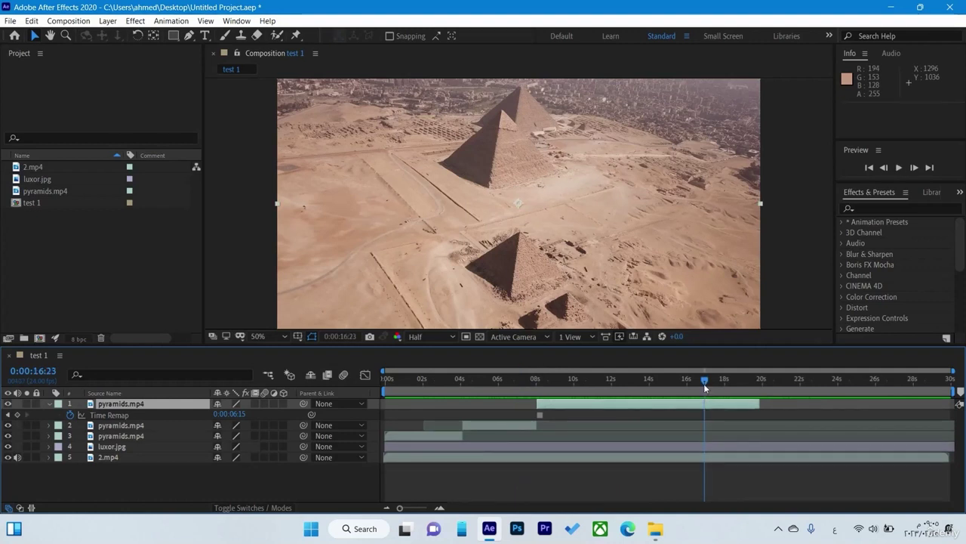
Return the playhead to about 0:00:08:07 and undo the freeze frame.
left_click_drag(703, 382, 541, 380)
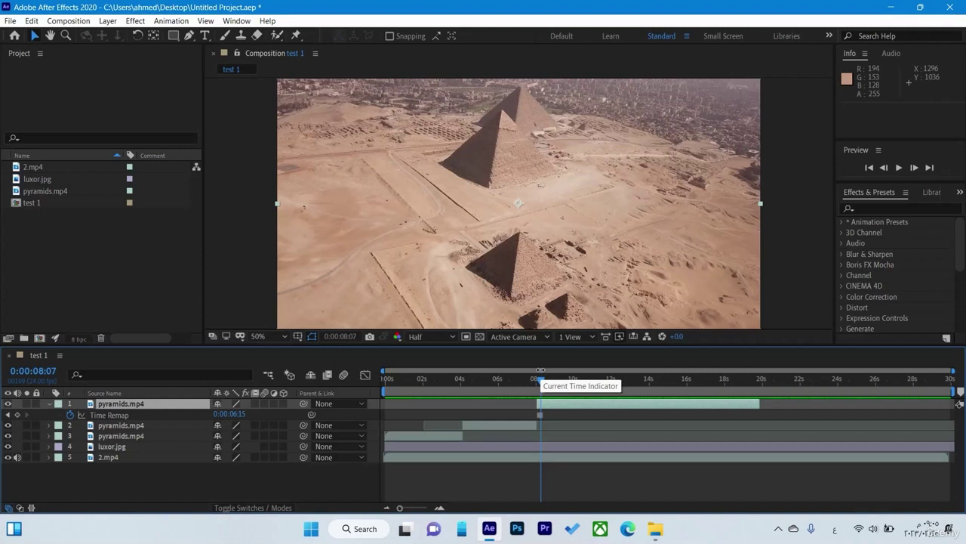
key("ctrl+z")
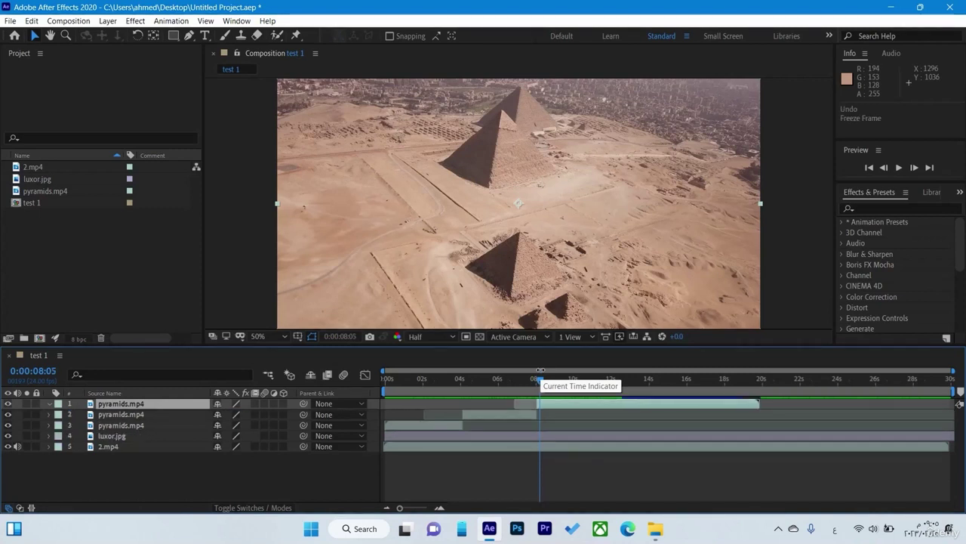
left_click(539, 378)
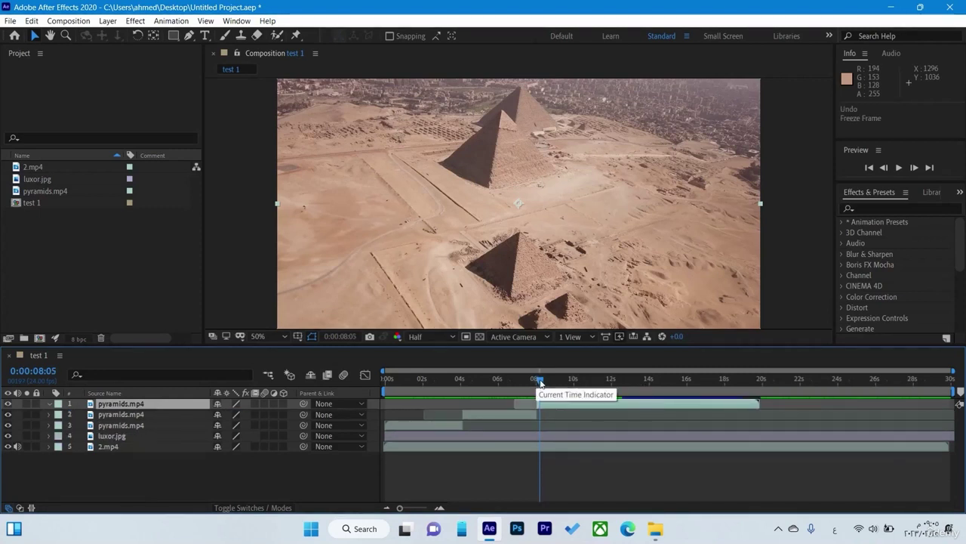
mouse_move(540, 382)
left_mouse_down()
mouse_move(529, 381)
mouse_move(537, 381)
left_mouse_up()
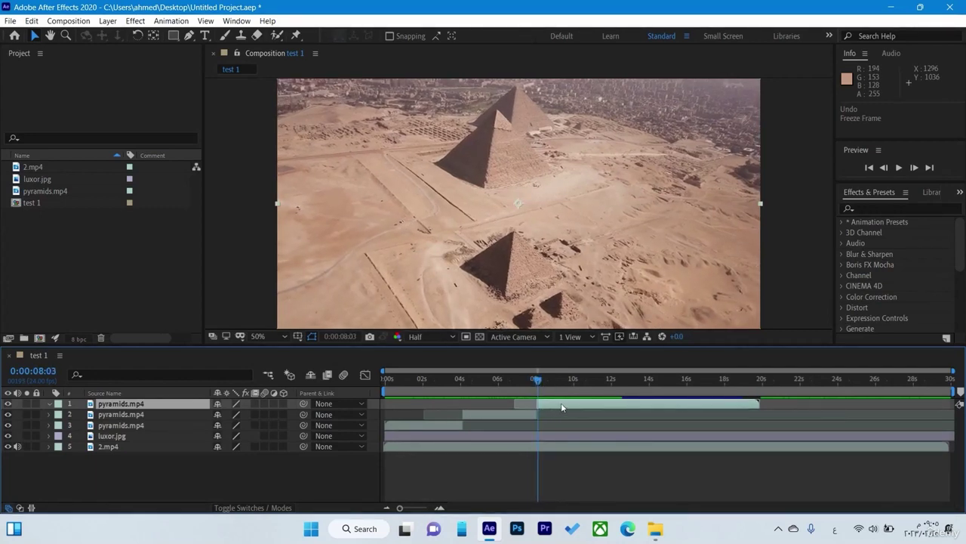
Apply Freeze On Last Frame to the top pyramids layer, preview it, and scrub to about 11 seconds.
right_click(560, 405)
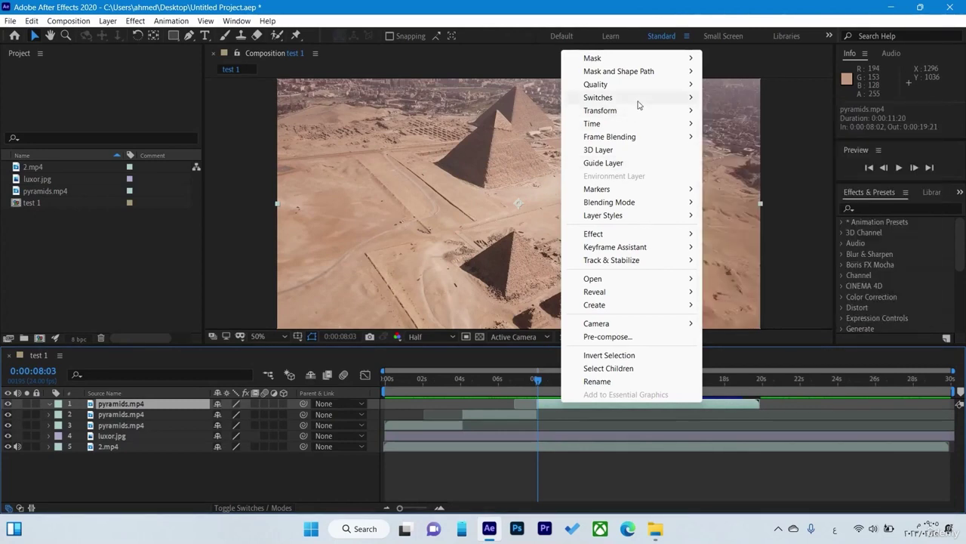
mouse_move(638, 123)
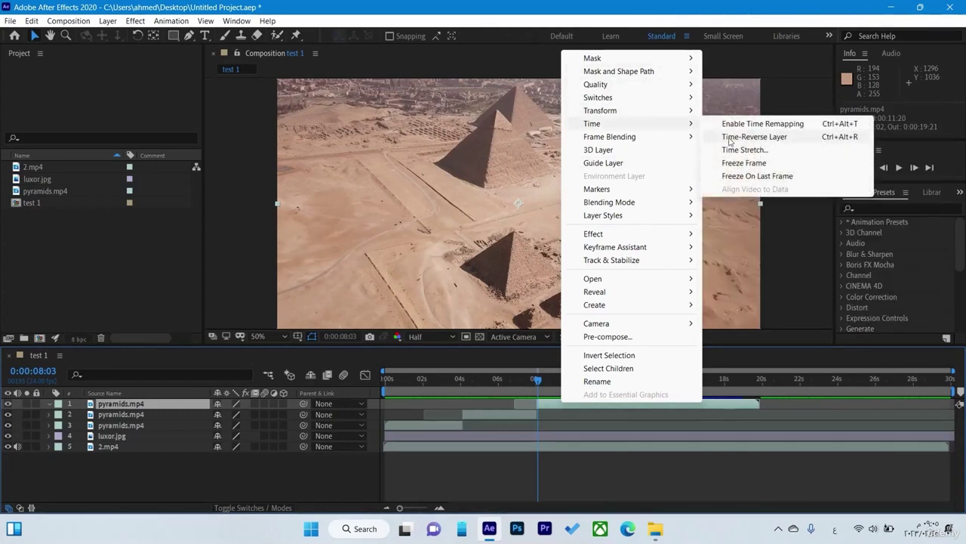
left_click(761, 176)
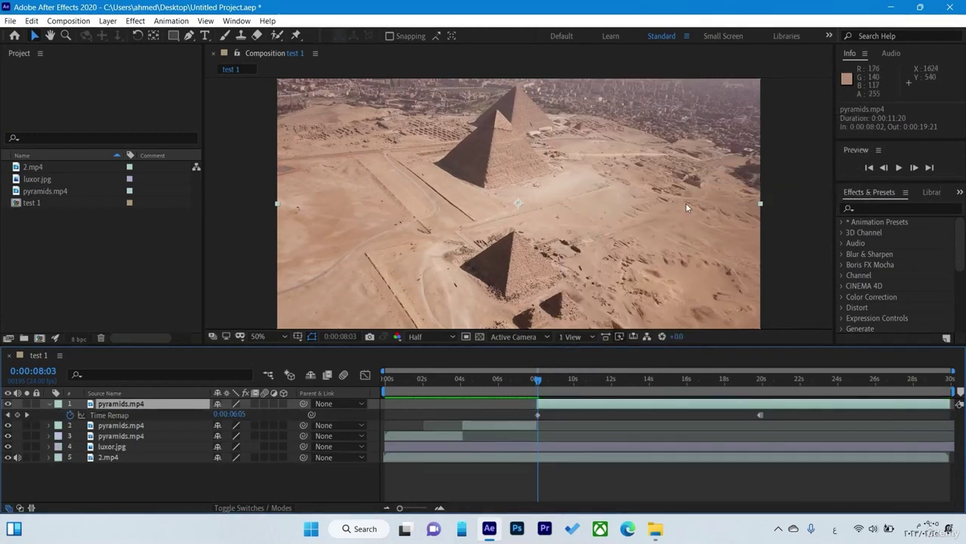
key("space")
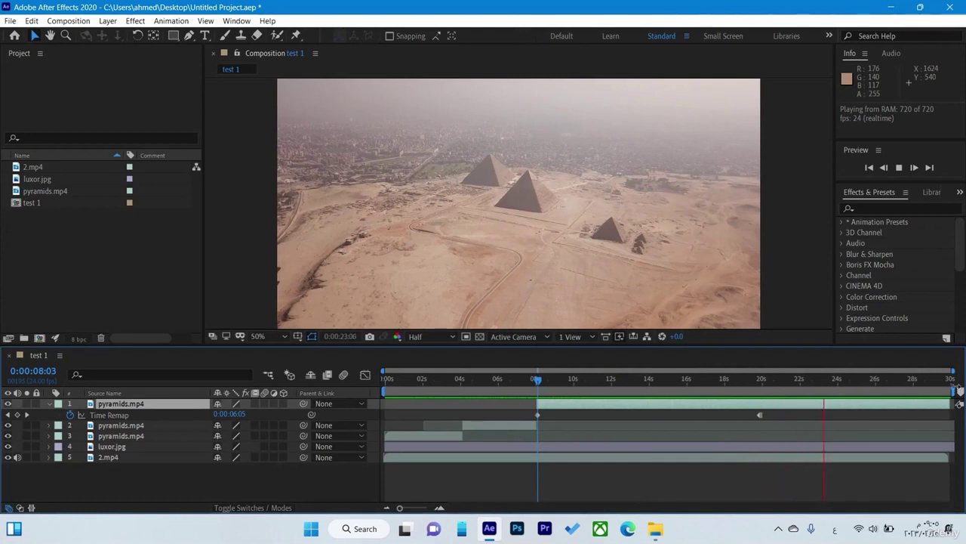
key("space")
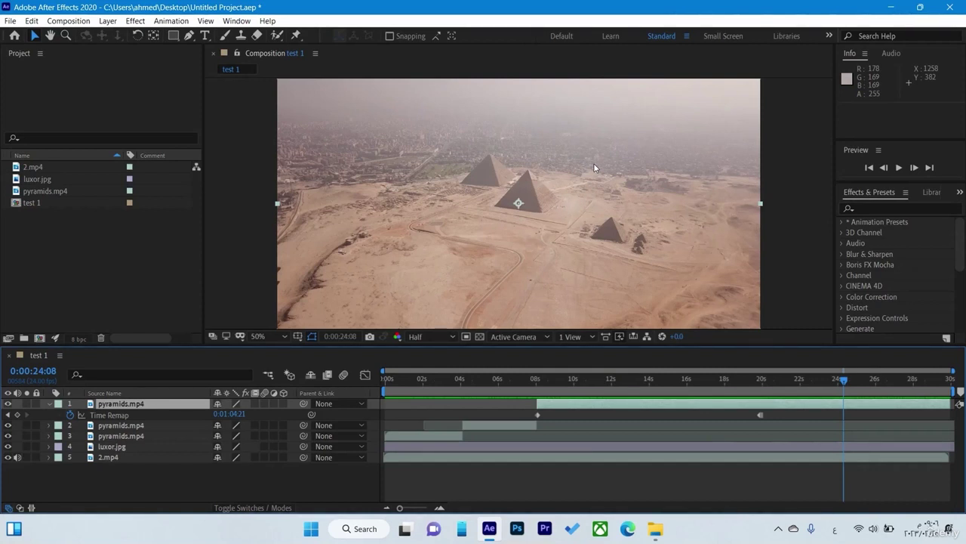
left_click_drag(475, 378, 600, 405)
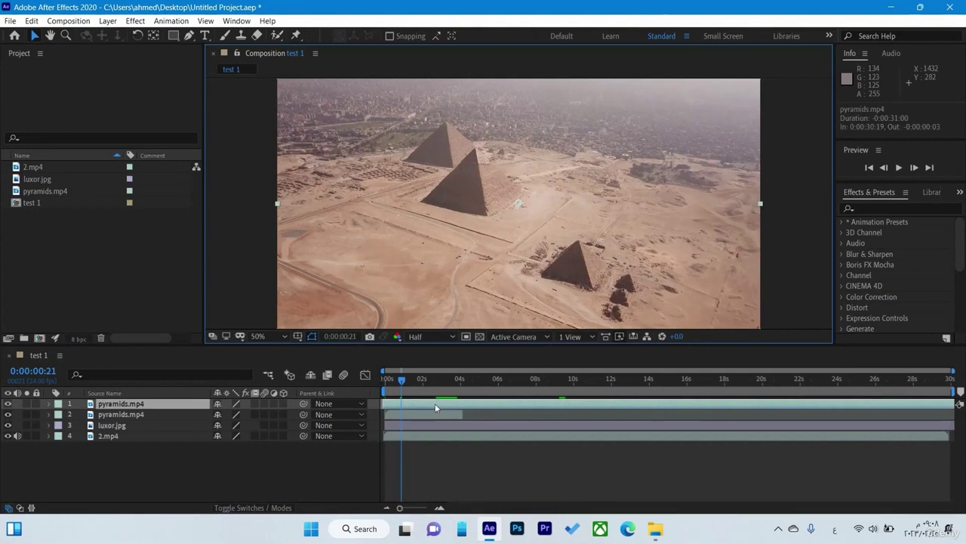
Shift the top pyramids.mp4 layer three frames later, time-reverse it, and preview the result.
left_click_drag(435, 406, 436, 408)
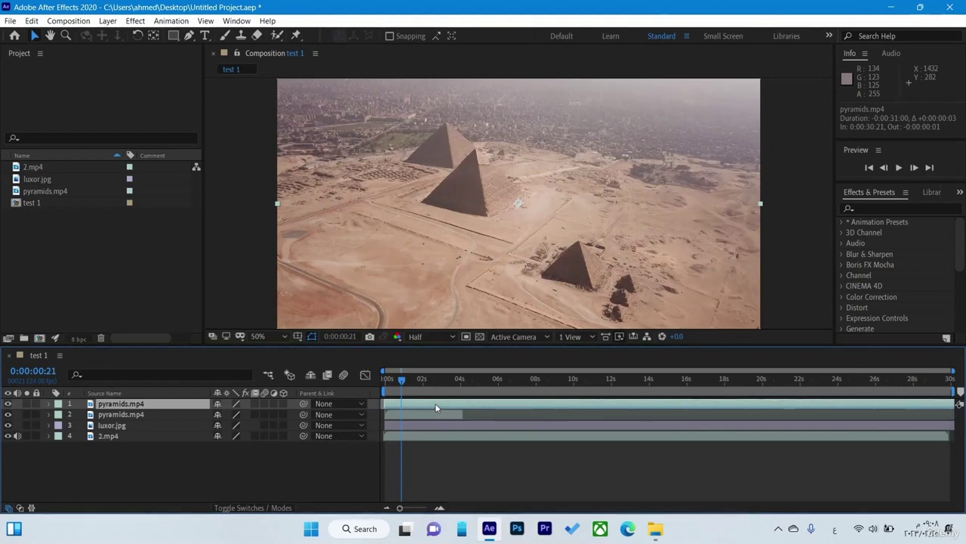
right_click(435, 407)
mouse_move(494, 112)
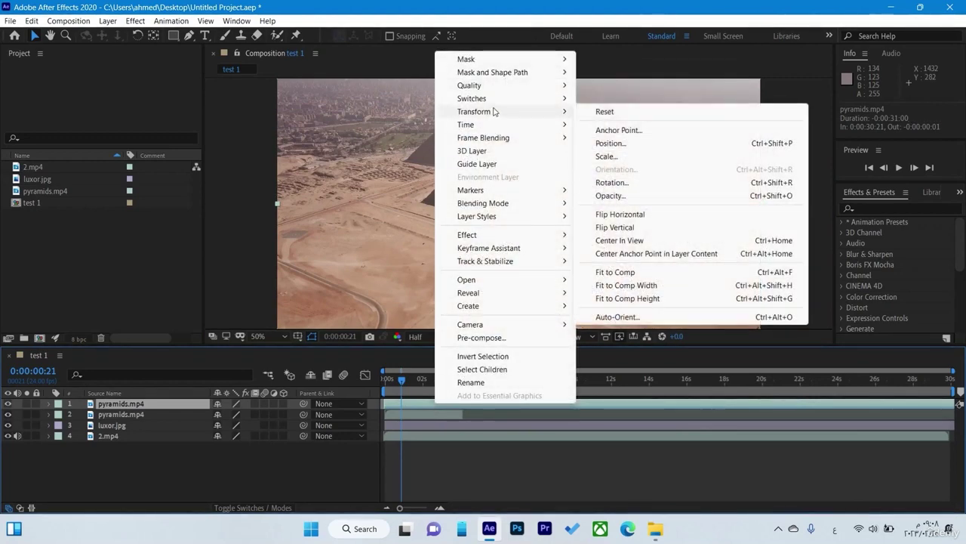
mouse_move(524, 128)
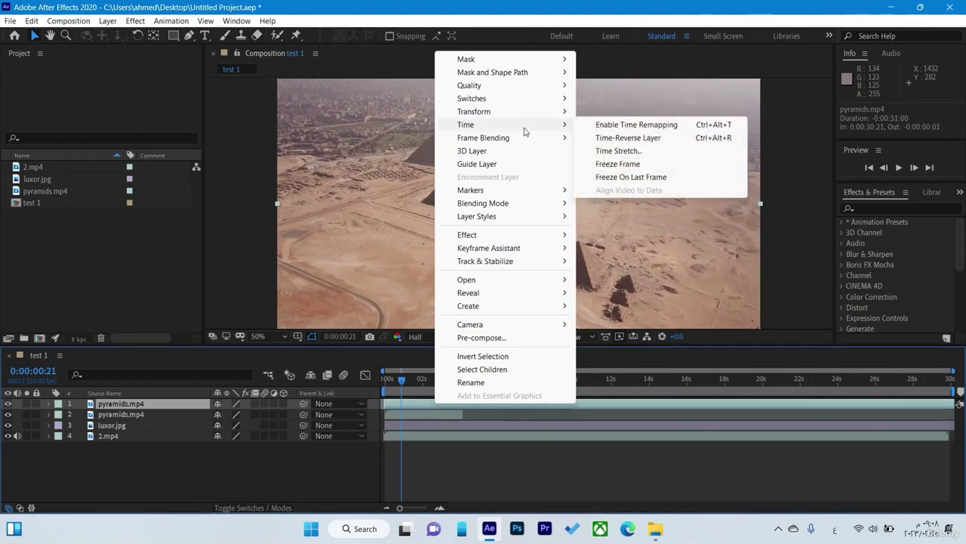
left_click(622, 138)
key("space")
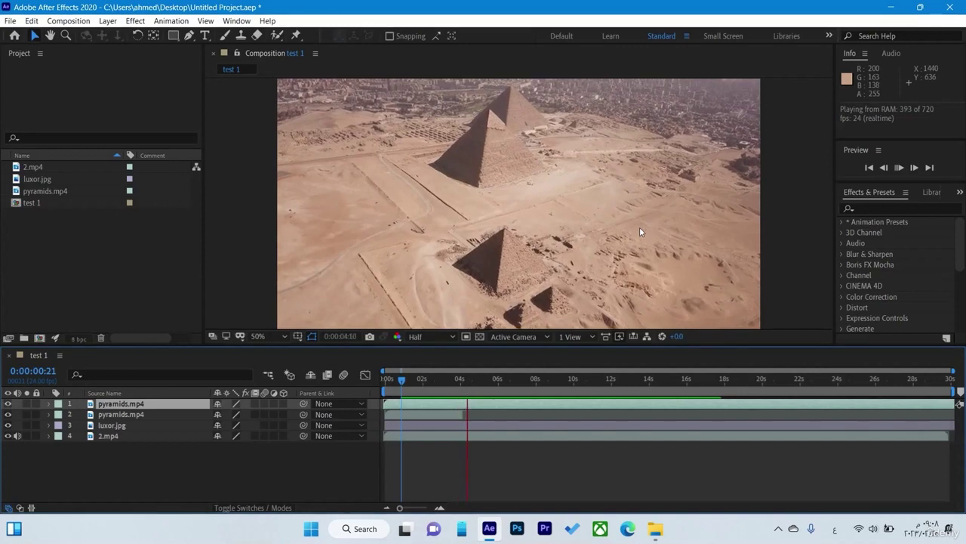
key("space")
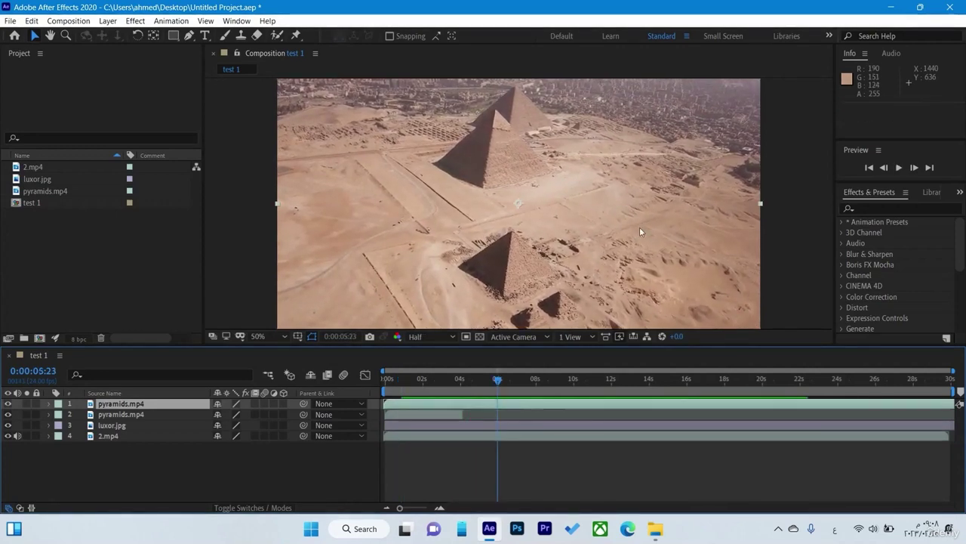
Apply Time-Reverse Layer to the top pyramids layer again and preview the playback.
right_click(553, 403)
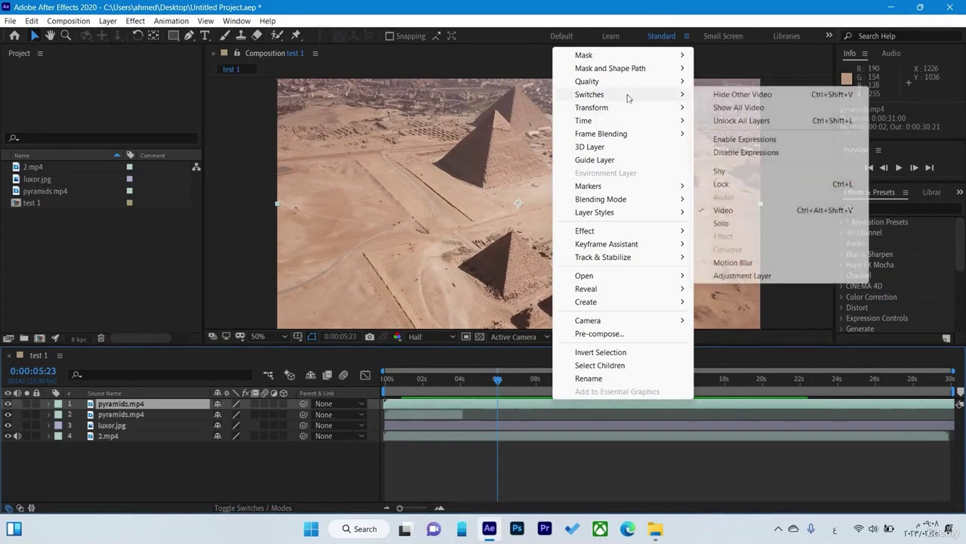
mouse_move(626, 120)
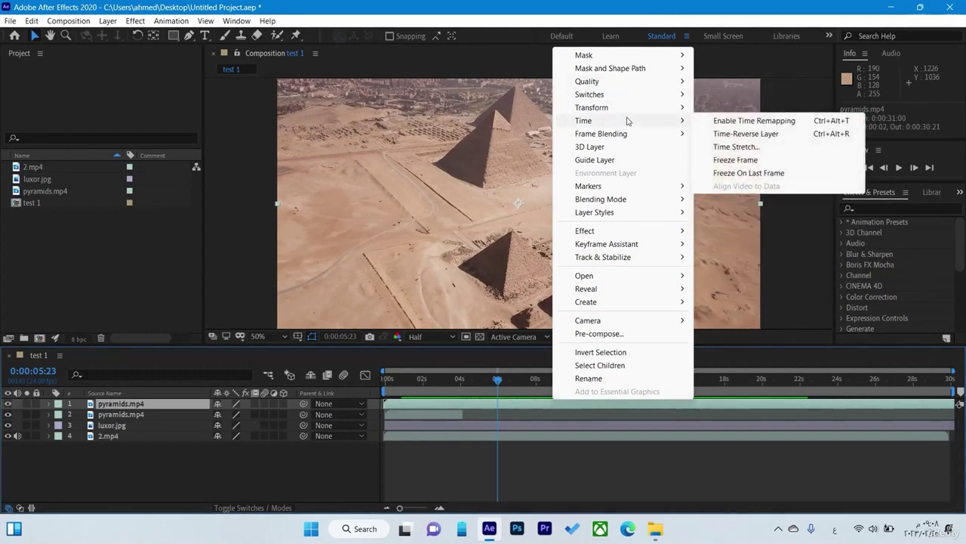
left_click(741, 136)
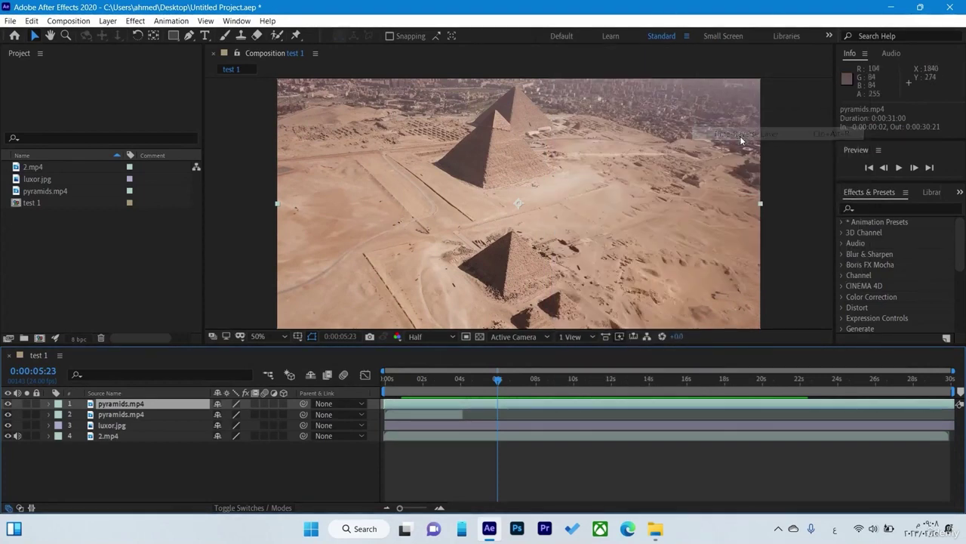
key("space")
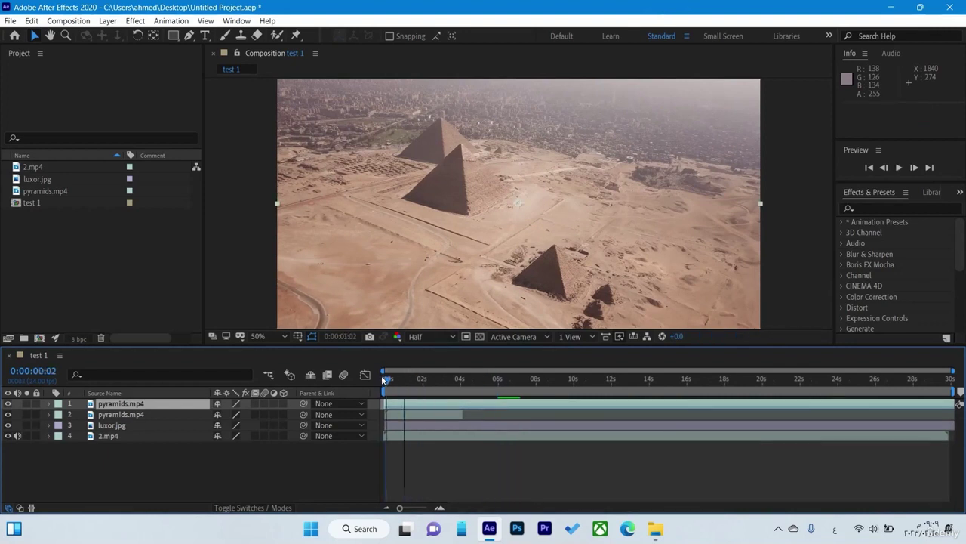
Split the pyramids layer at 0:00:06:12 and time-reverse the new piece after the cut.
left_click_drag(496, 384, 506, 384)
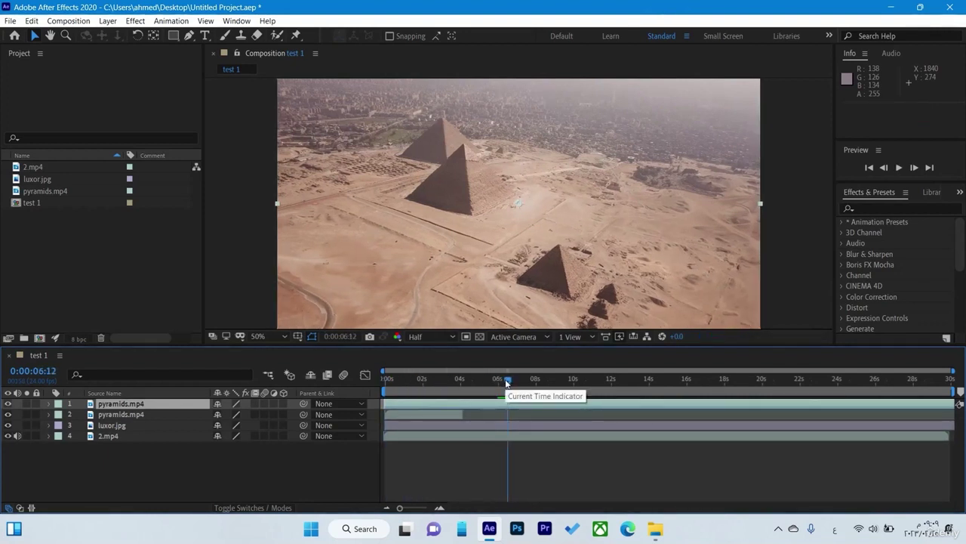
key("ctrl+shift+d")
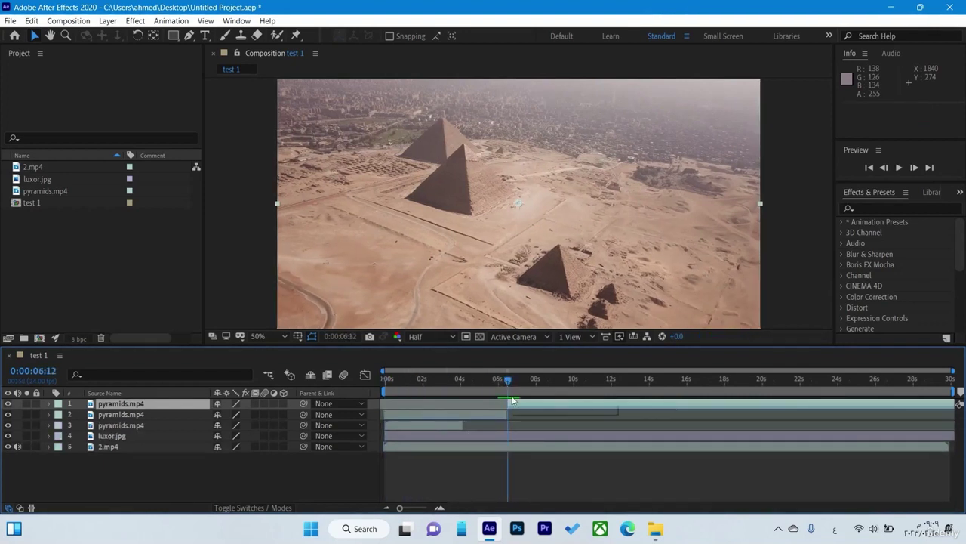
right_click(520, 402)
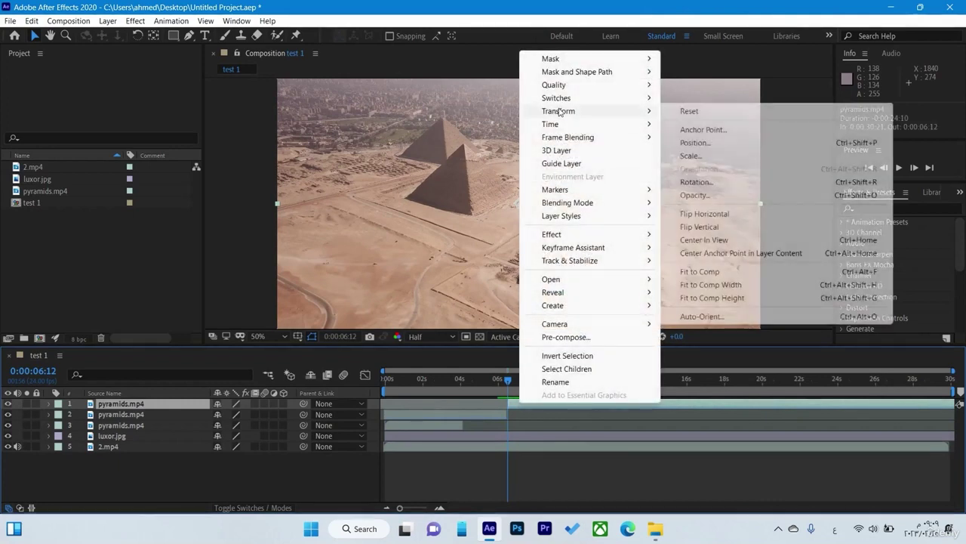
mouse_move(585, 84)
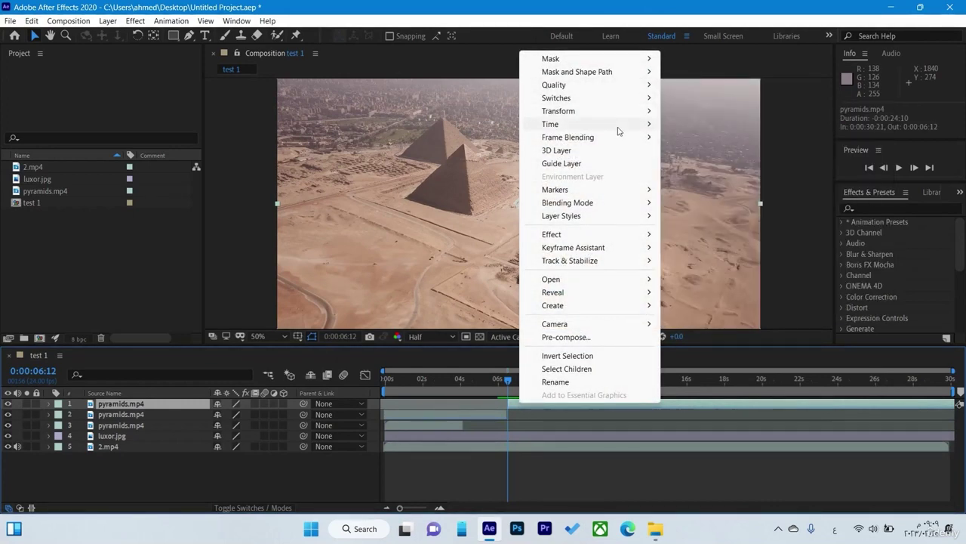
mouse_move(619, 127)
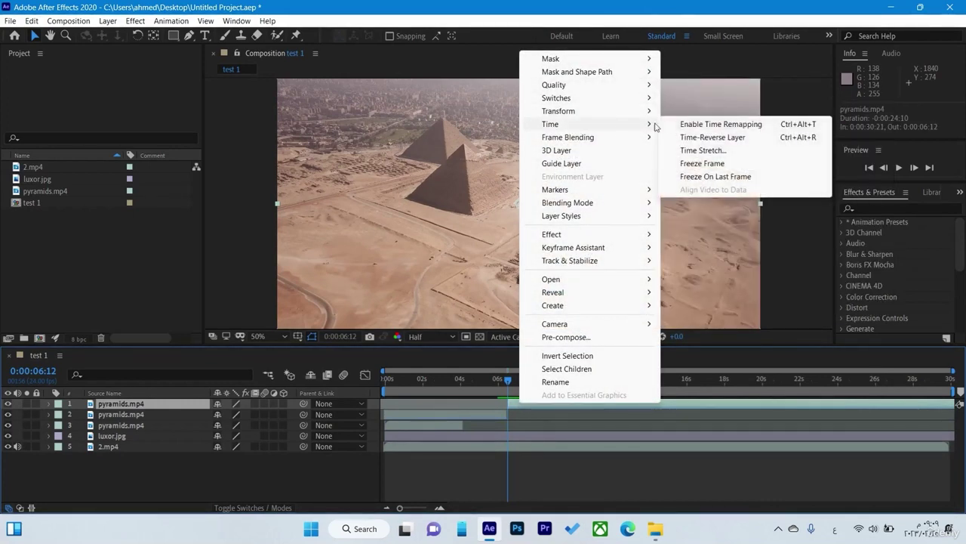
left_click(700, 137)
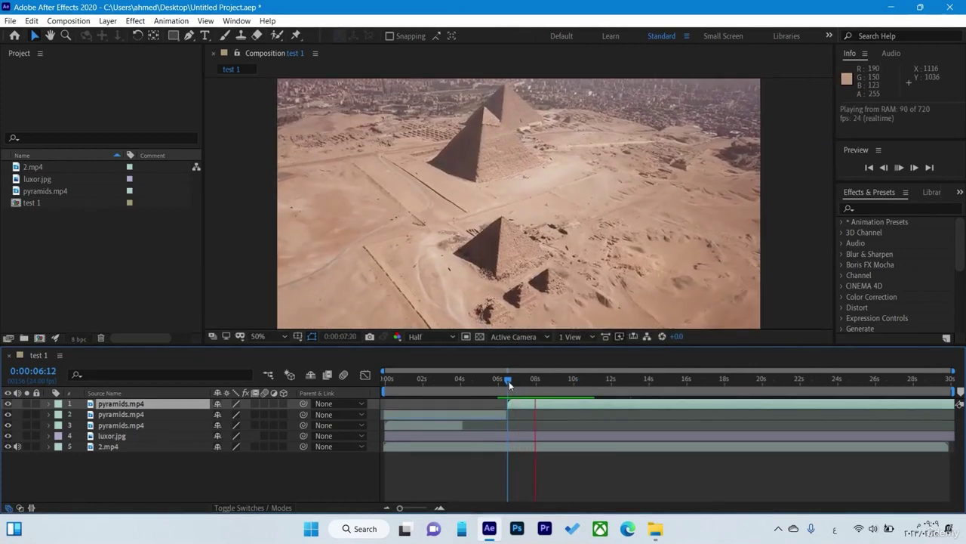
Preview playback across the cut from 0:00:04:03, then from 0:00:06:11 onward.
left_click_drag(507, 380, 463, 381)
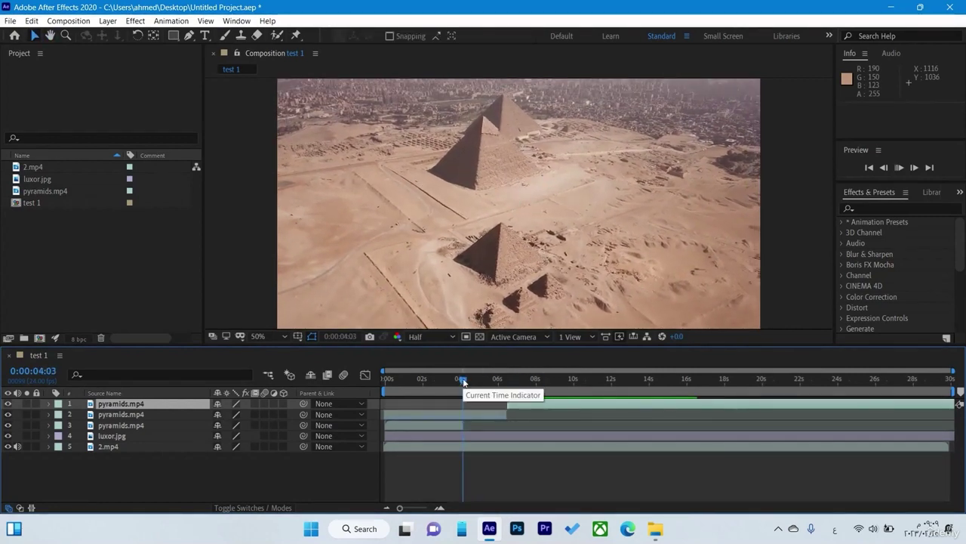
key("space")
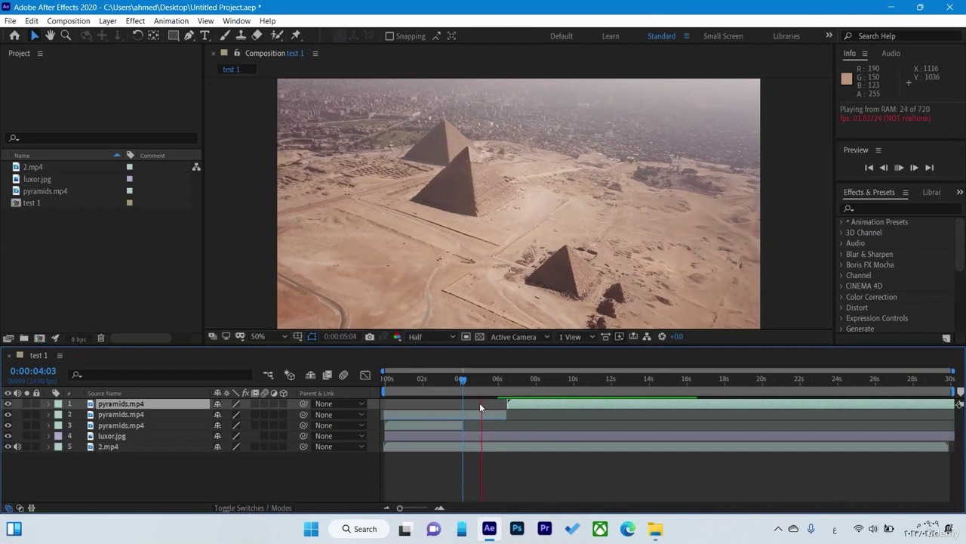
left_click_drag(462, 381, 476, 380)
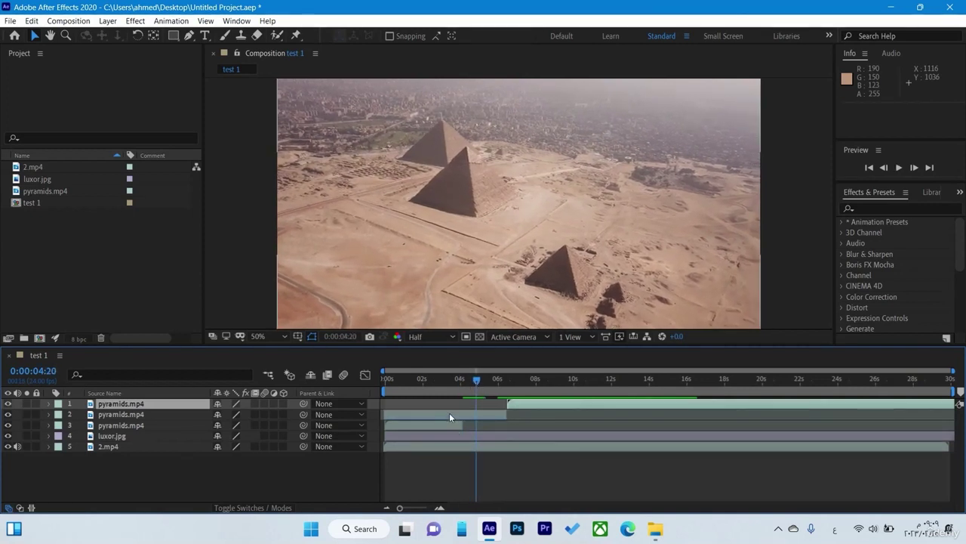
left_click(449, 413)
left_click_drag(477, 381, 513, 385)
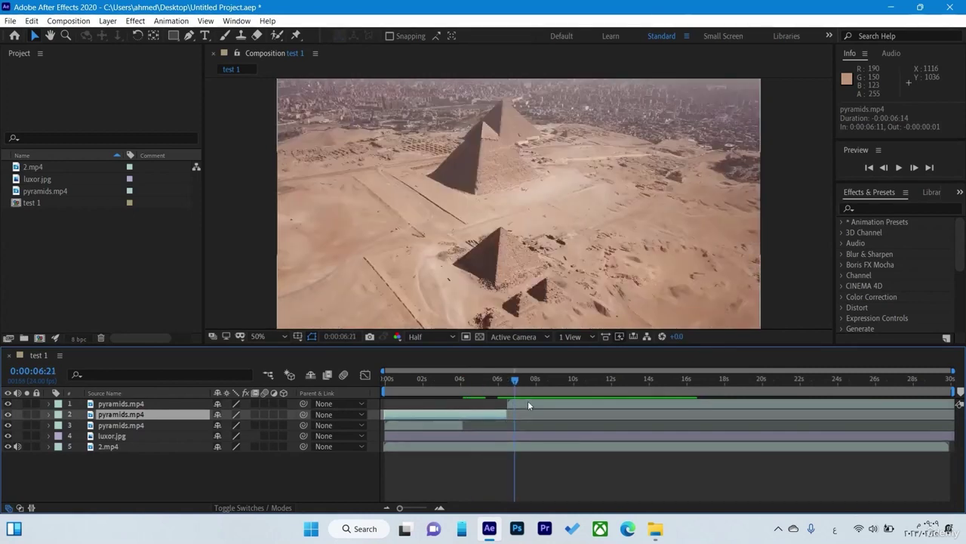
left_click(528, 402)
key("space")
key("space")
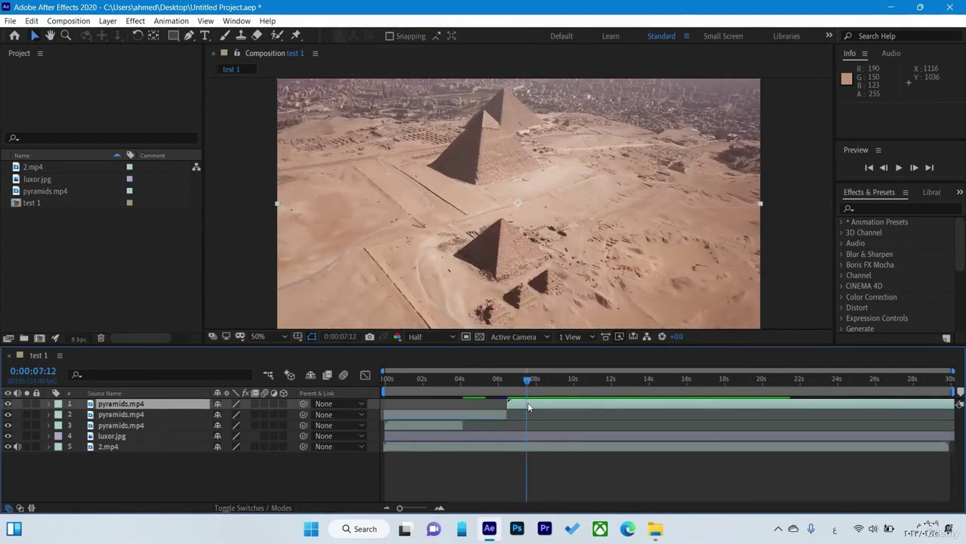